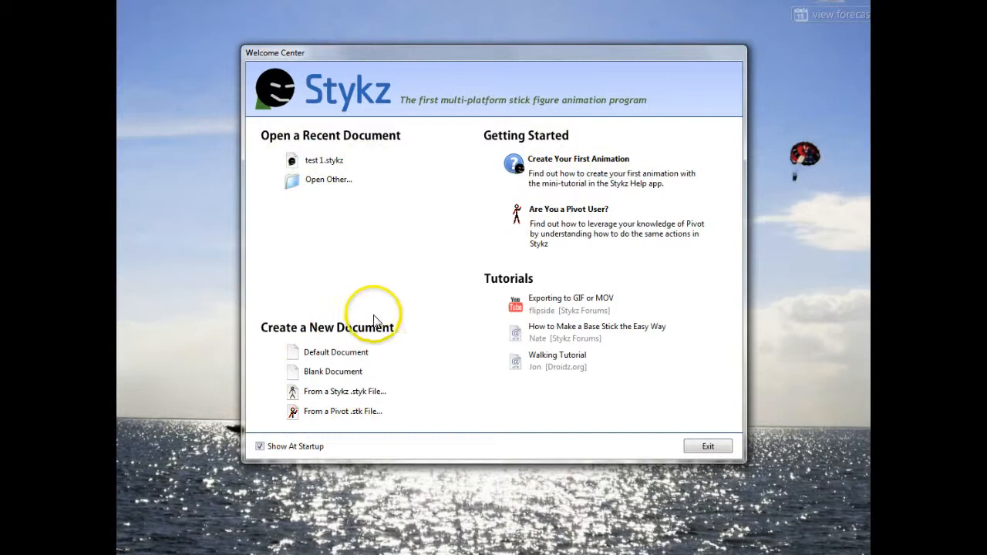
Step: Create a default document and arrange its stage, Frames, Controller and Tools windows close together without overlap
left_click(337, 353)
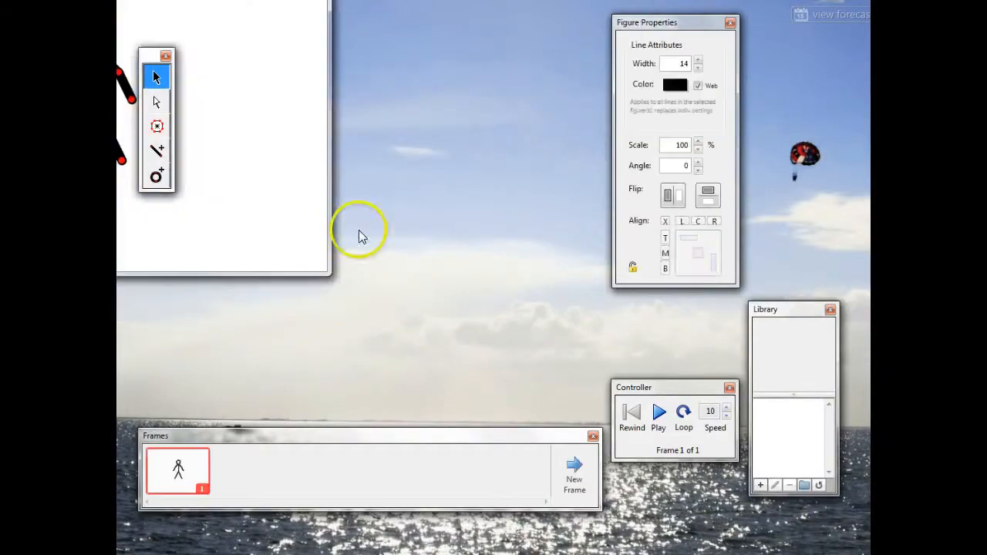
left_click_drag(108, 0, 367, 17)
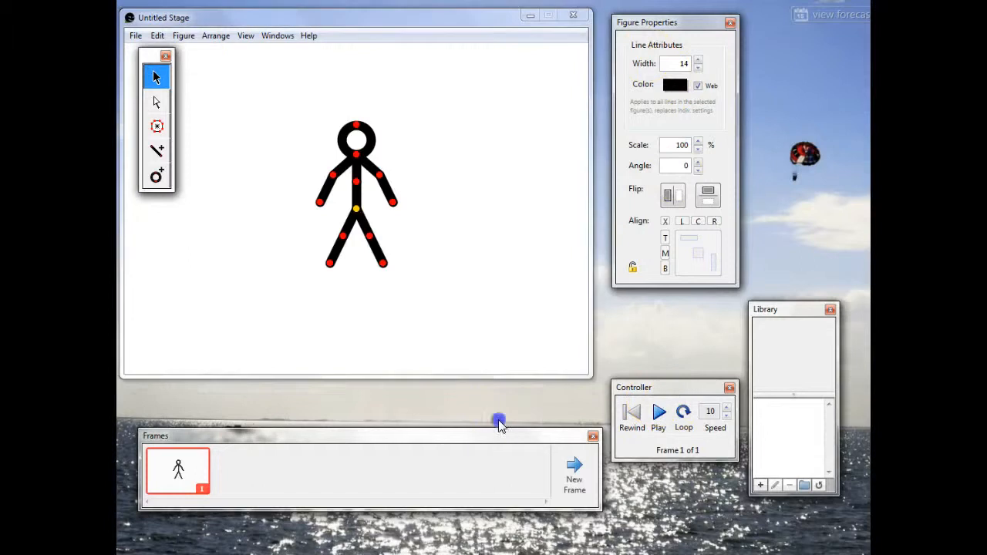
left_click_drag(506, 438, 493, 405)
left_click_drag(661, 395, 649, 397)
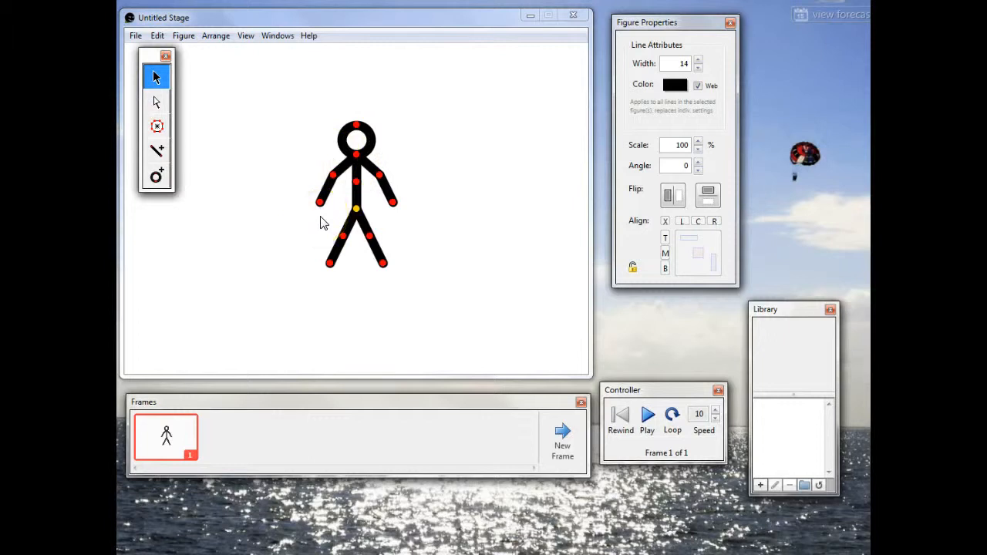
left_click_drag(150, 62, 143, 62)
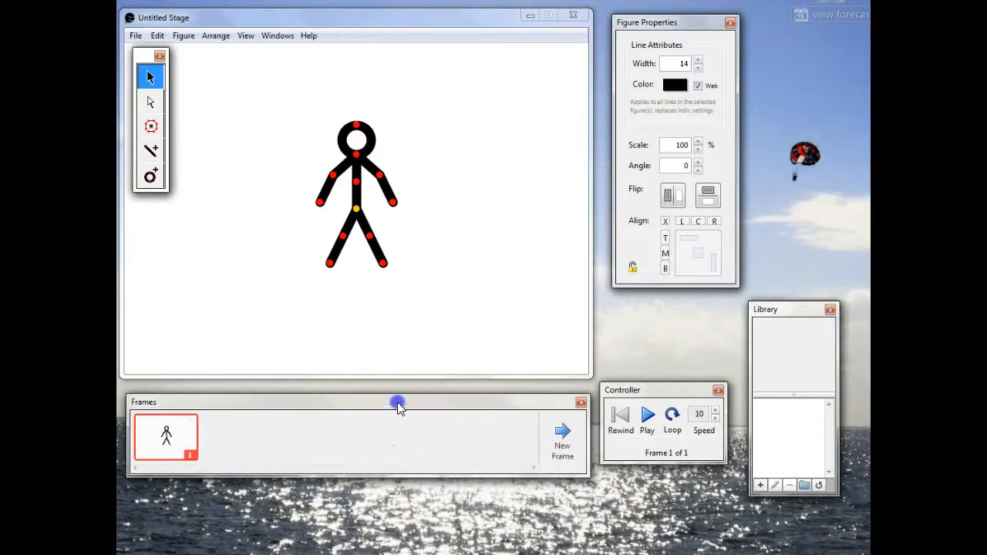
left_click_drag(405, 405, 396, 401)
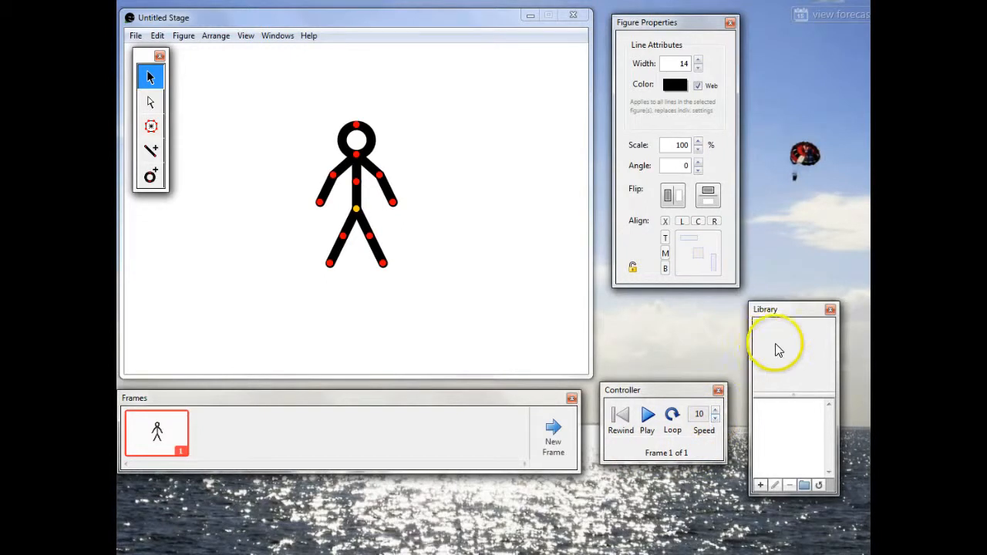
Step: Close the Library window and shift the Figure Properties window slightly closer to the stage
left_click_drag(782, 310, 666, 319)
left_click(713, 318)
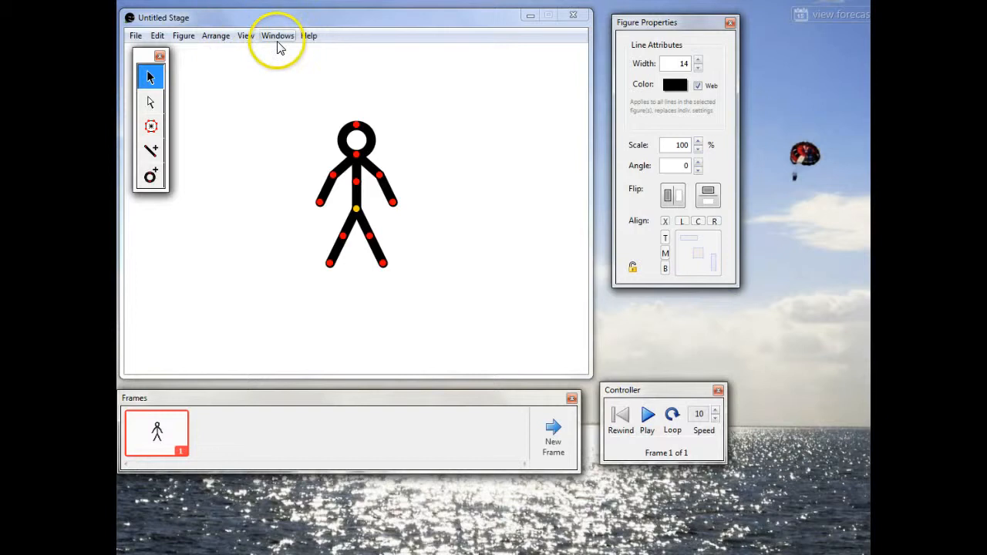
left_click_drag(682, 24, 675, 29)
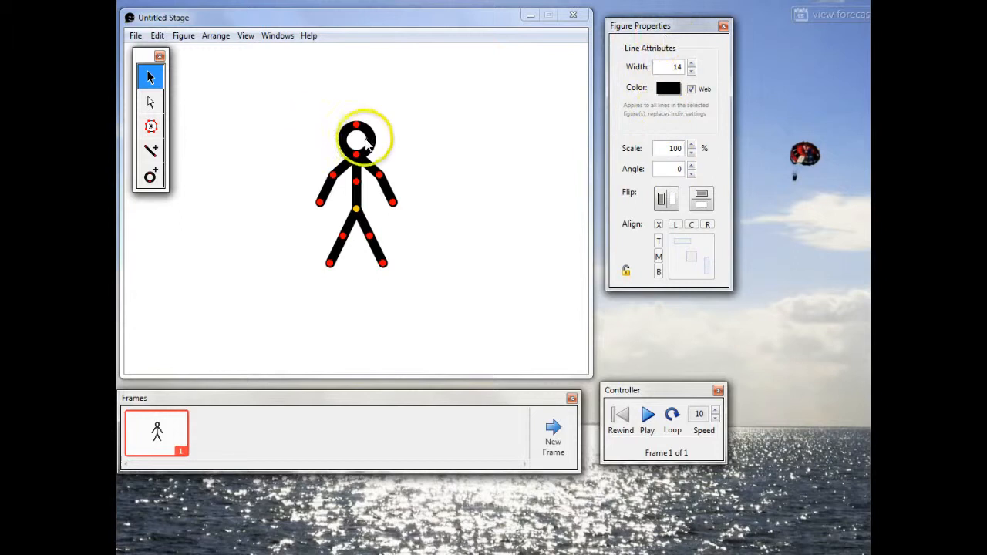
left_click(370, 137)
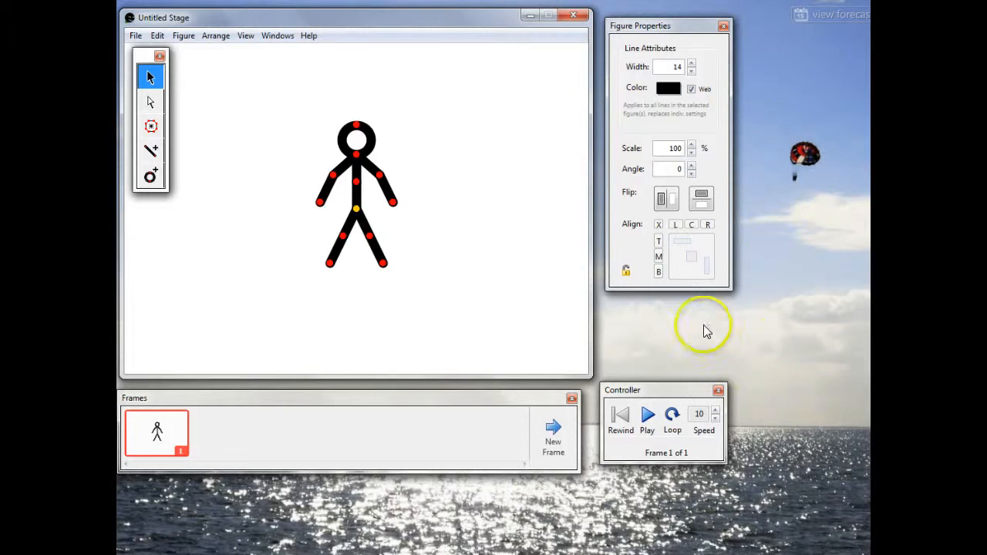
Step: Show the Commands and Library windows and move the Library off the Controller, placing it beside it
left_click(281, 39)
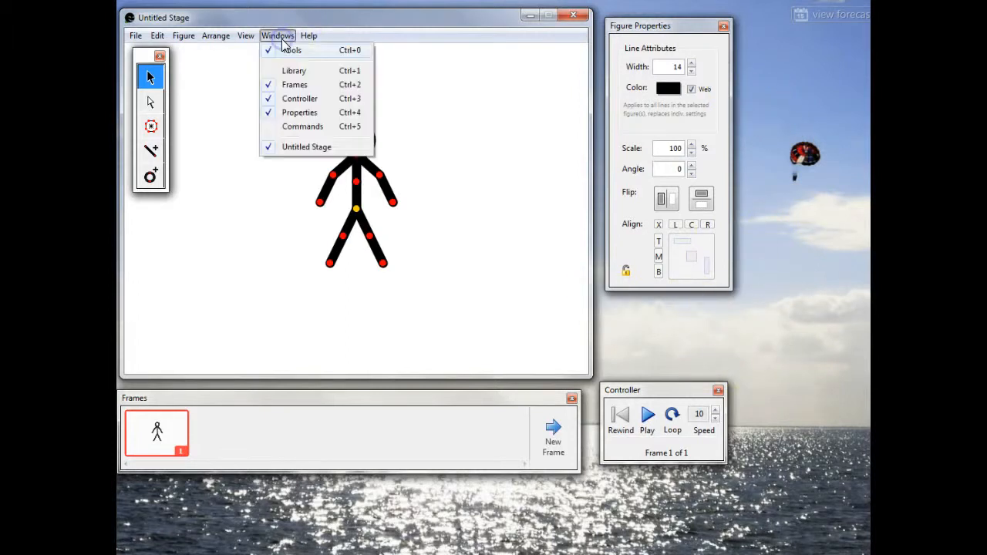
left_click(284, 134)
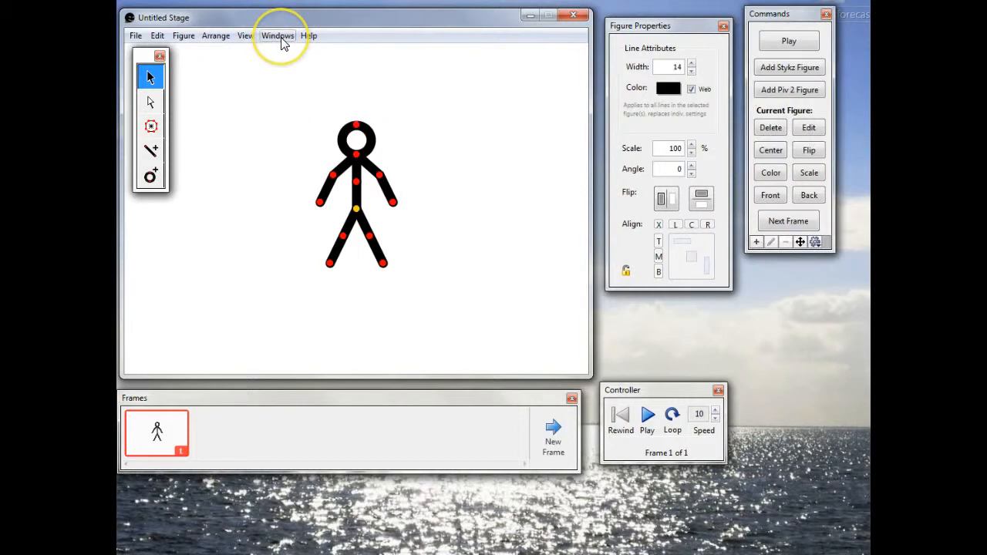
left_click(281, 38)
left_click(280, 71)
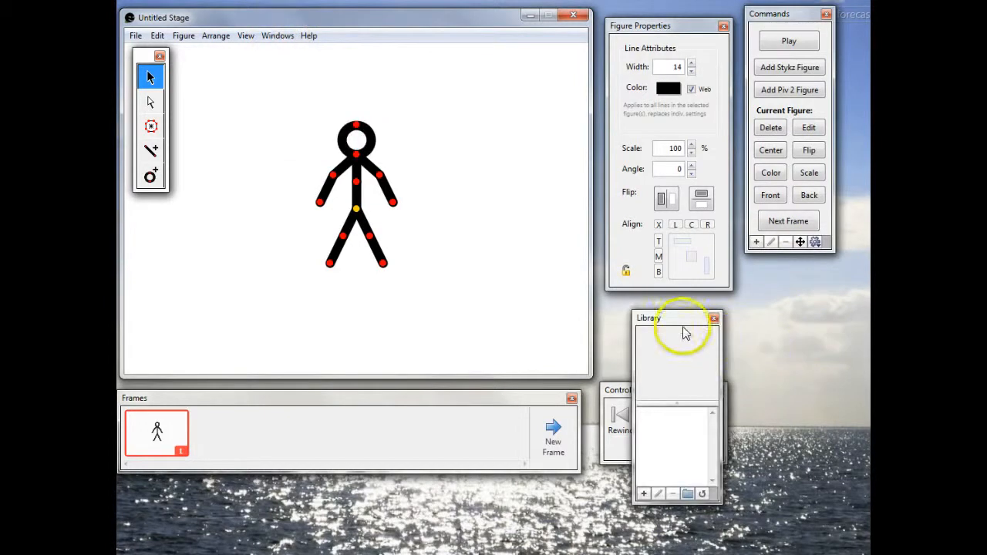
left_click_drag(684, 319, 789, 319)
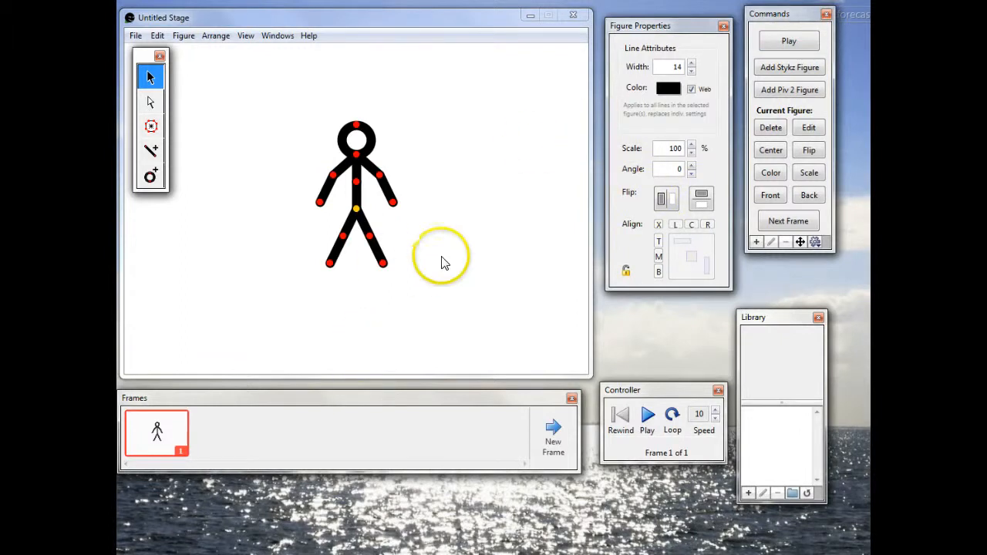
Step: Close the Commands window and reposition the Library beside Figure Properties and the Tools palette at the stage's edge
left_click(826, 13)
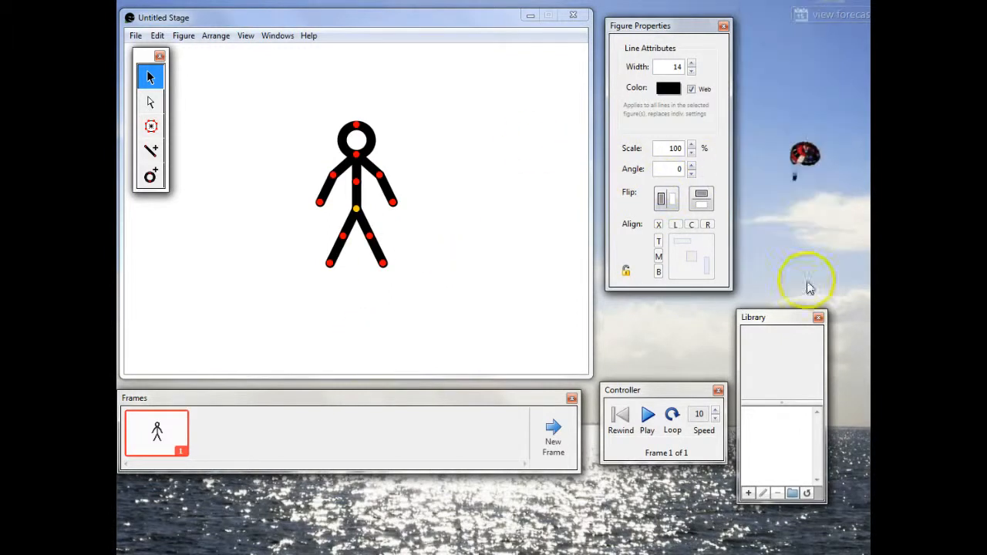
left_click_drag(791, 324, 791, 230)
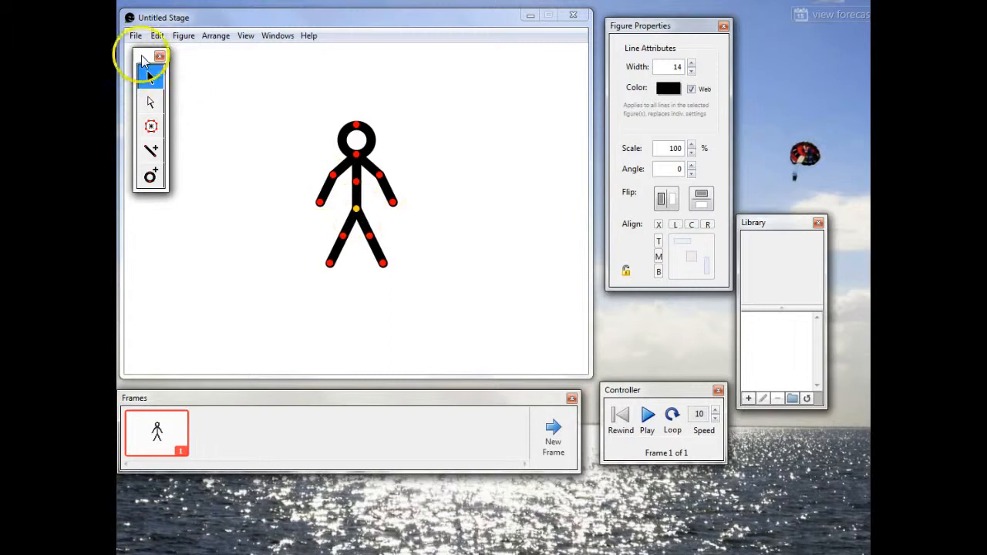
left_click_drag(143, 54, 133, 54)
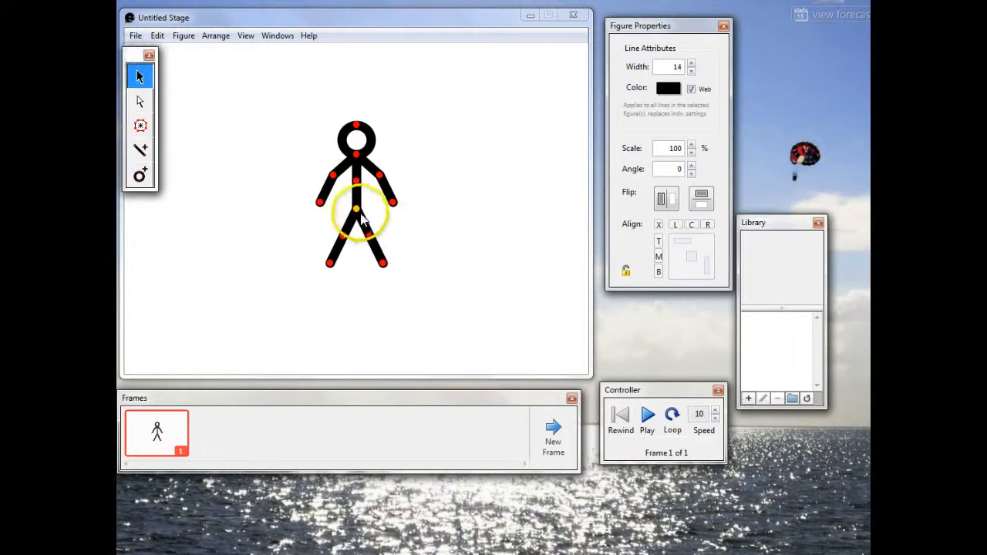
Step: Try moving the whole stick figure by its yellow node and swinging the head and one arm by their red nodes
left_click_drag(354, 207, 340, 214)
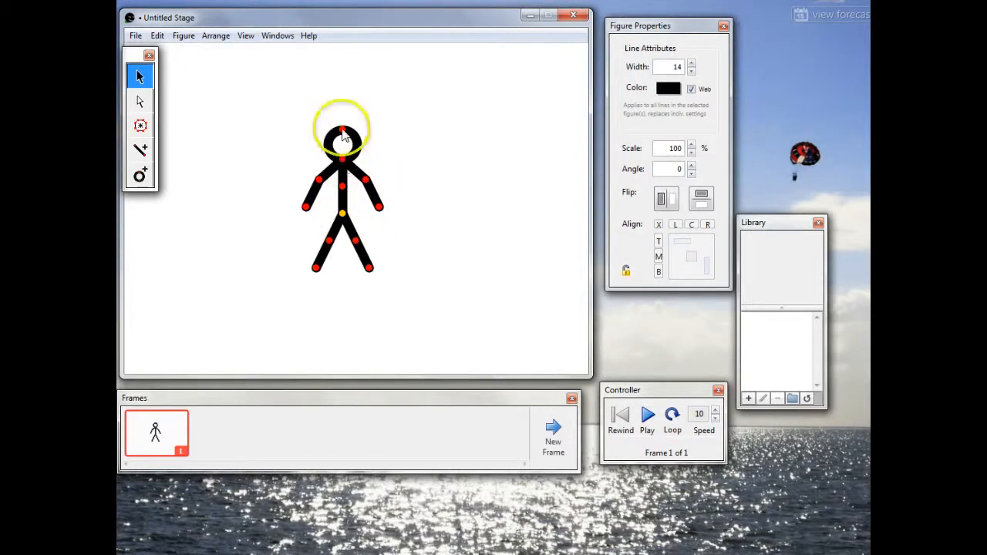
left_click_drag(343, 129, 334, 147)
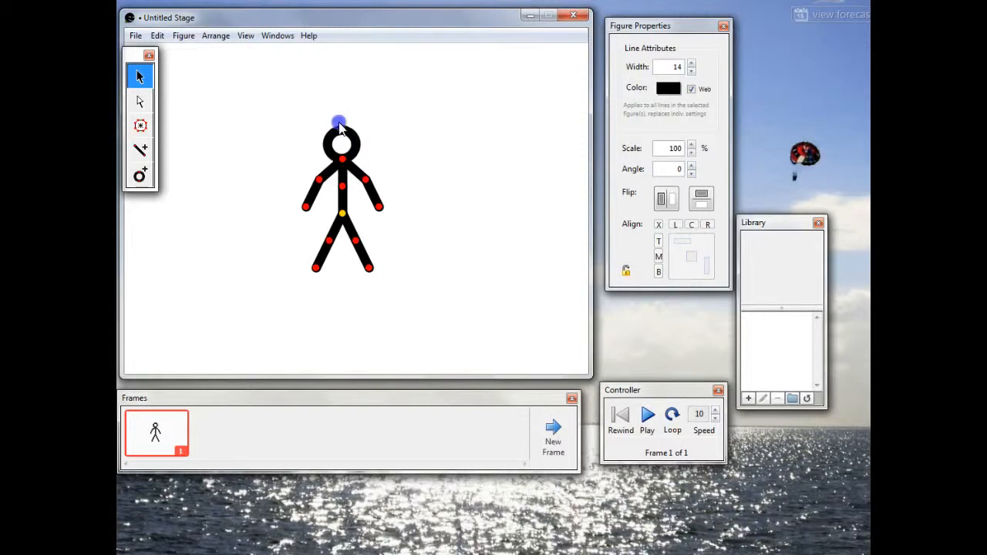
mouse_move(367, 183)
left_mouse_down()
mouse_move(383, 161)
mouse_move(370, 178)
left_mouse_up()
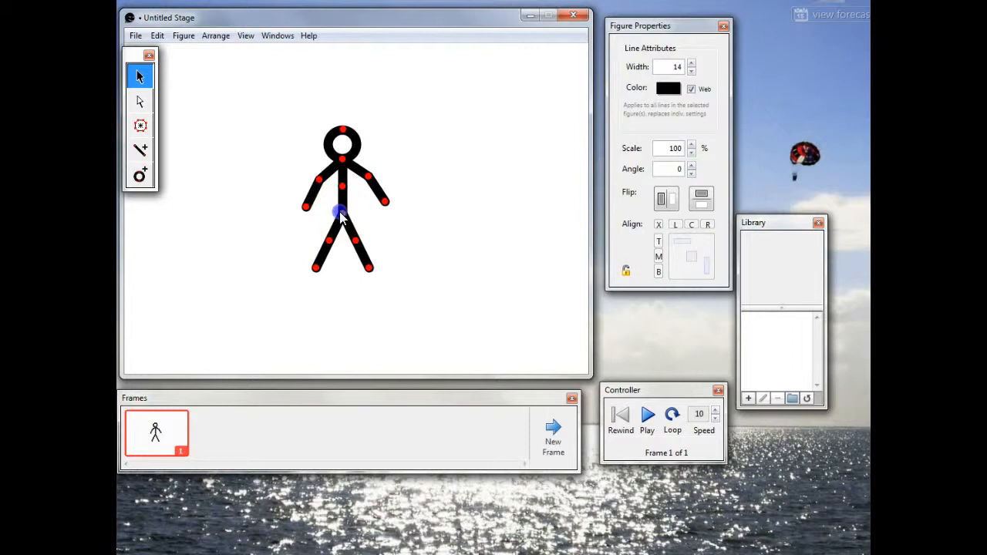
left_click_drag(341, 214, 305, 238)
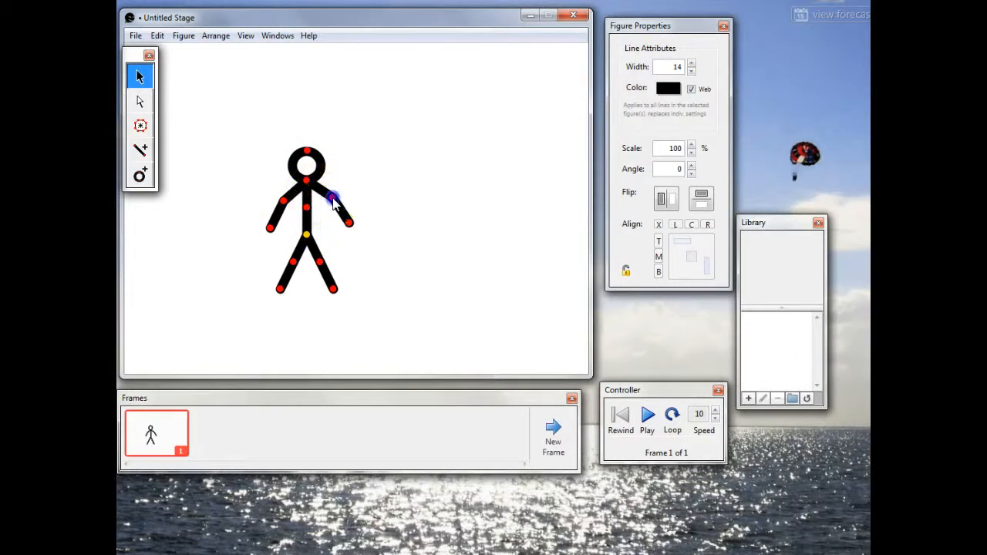
left_click_drag(330, 193, 321, 208)
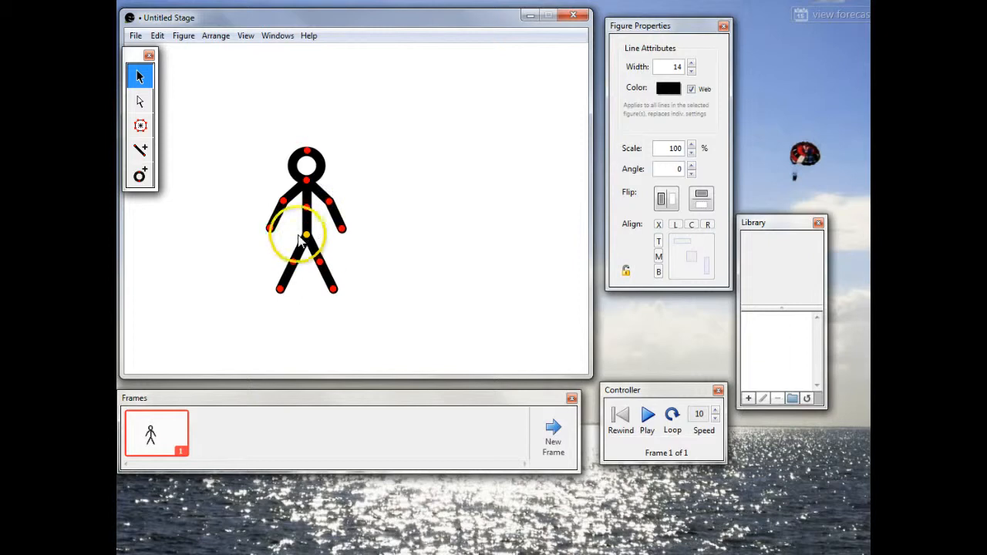
Step: Move the stick figure to the lower-left area of the stage and bring its legs and arms closer to the body
left_click_drag(306, 235, 221, 290)
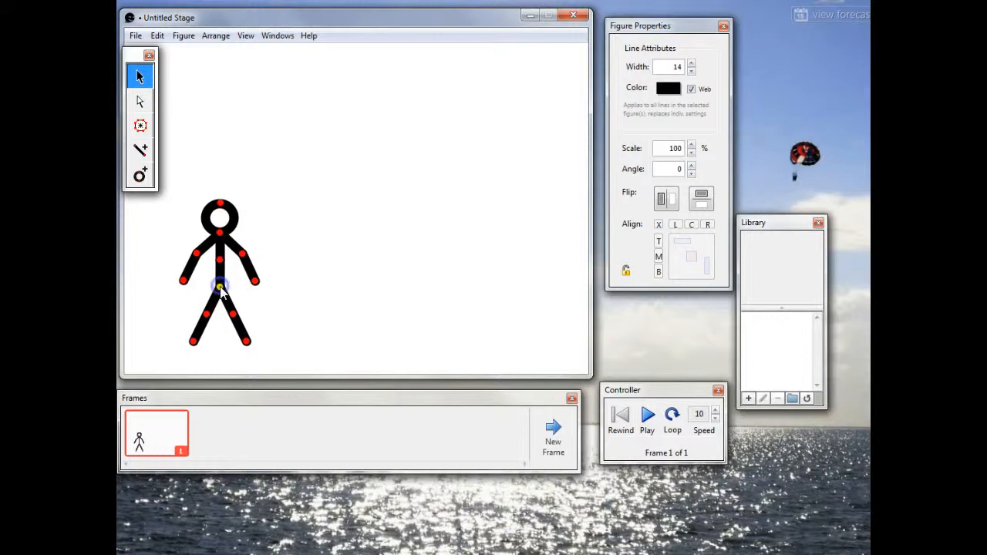
left_click(241, 328)
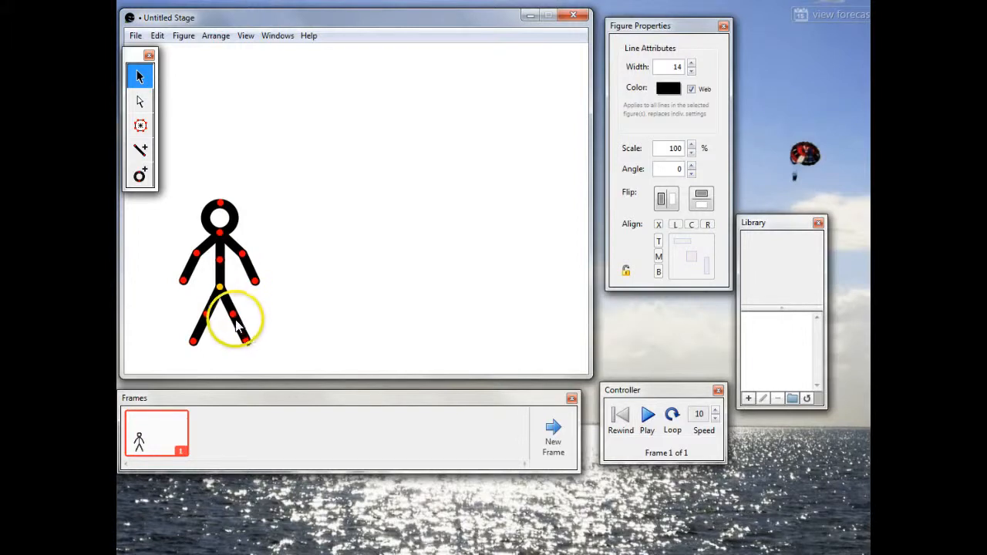
left_click_drag(236, 319, 204, 346)
left_click(205, 326)
left_click(205, 314)
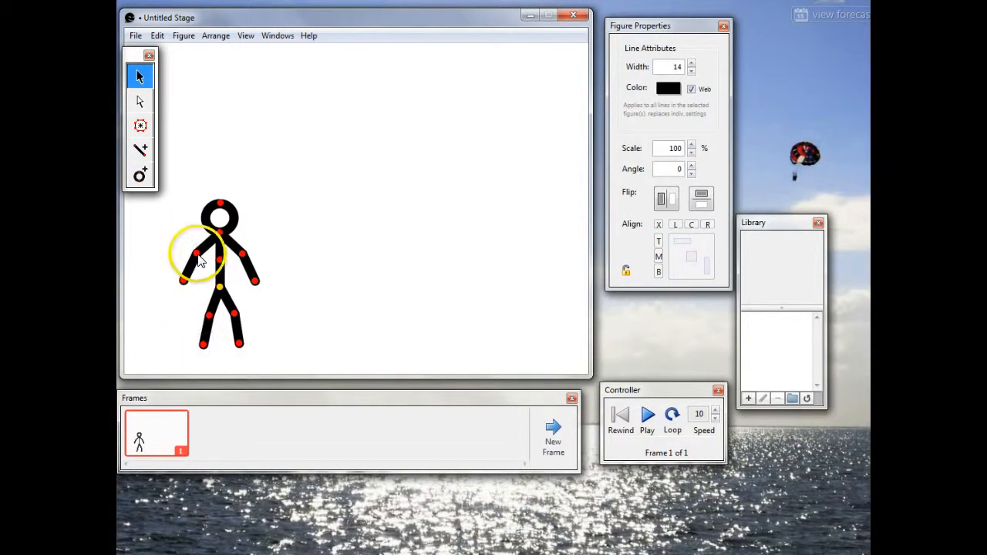
left_click_drag(198, 261, 240, 263)
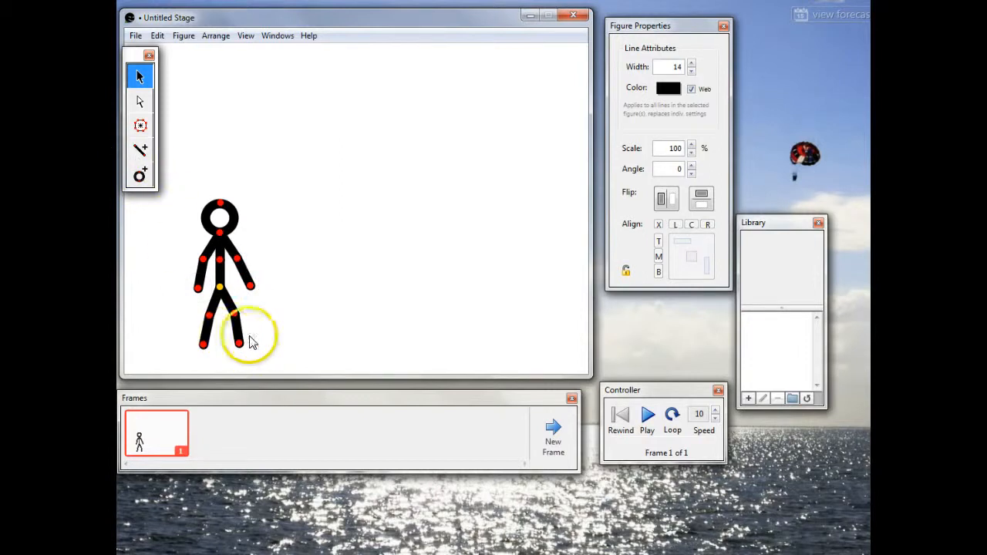
Step: Add a short foot segment to the end node of each leg with the Add Line tool
left_click(142, 150)
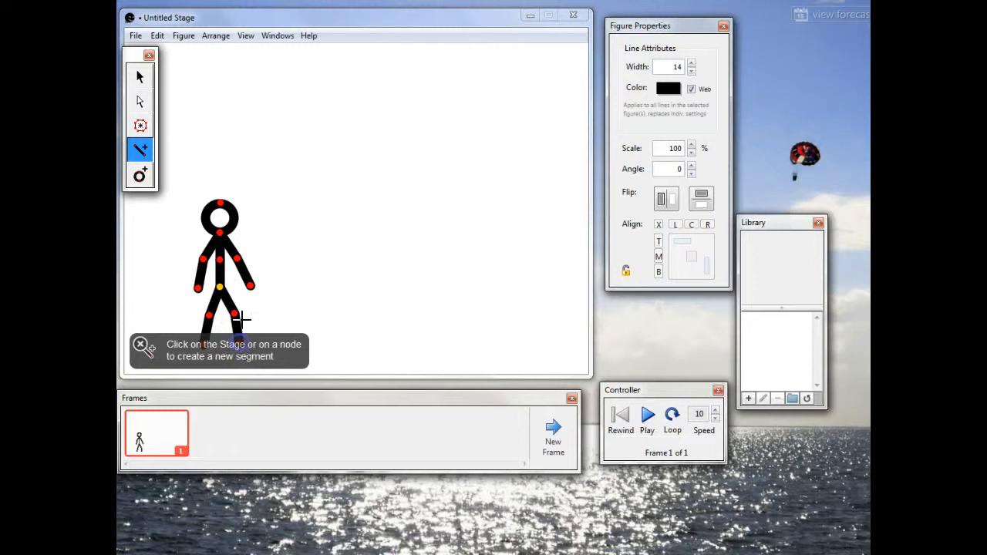
left_click(237, 325)
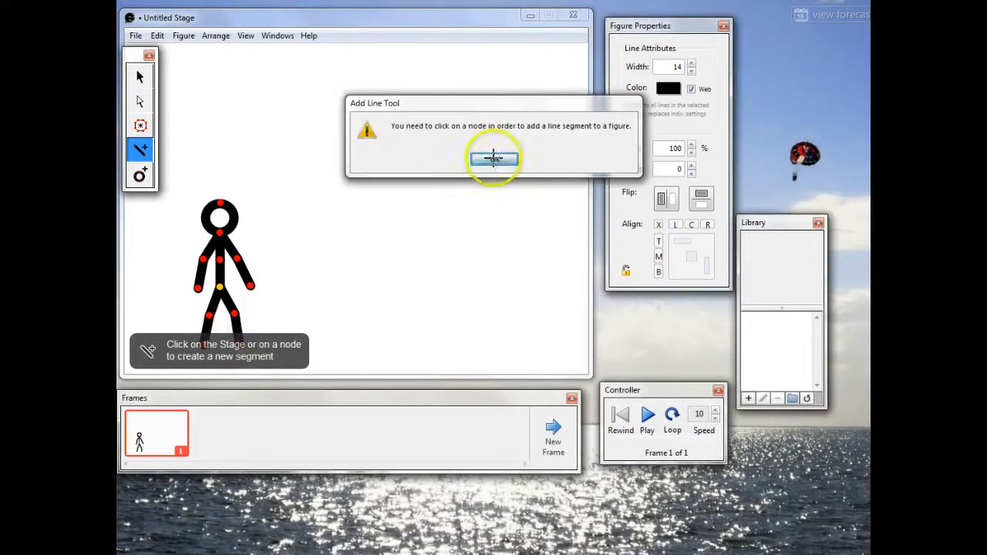
left_click(494, 158)
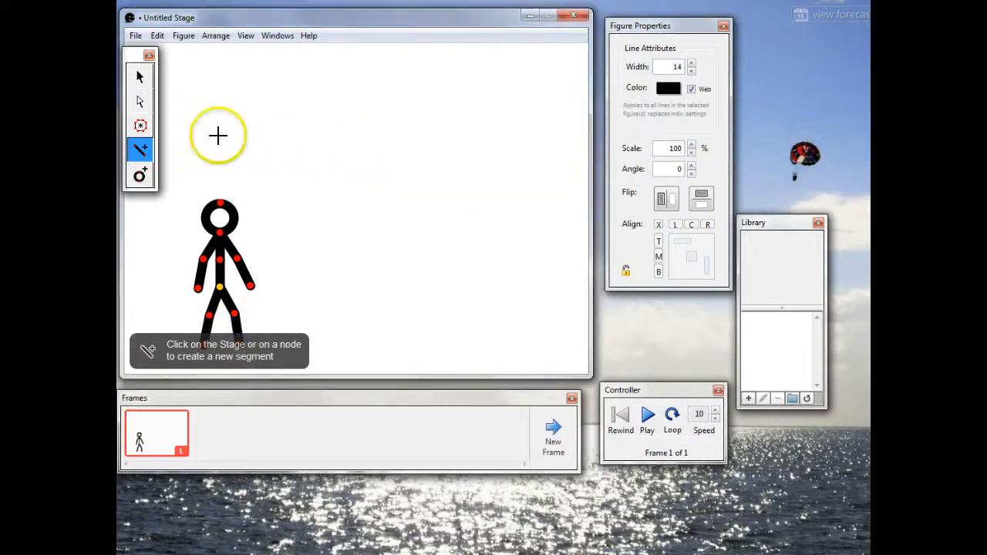
left_click(142, 345)
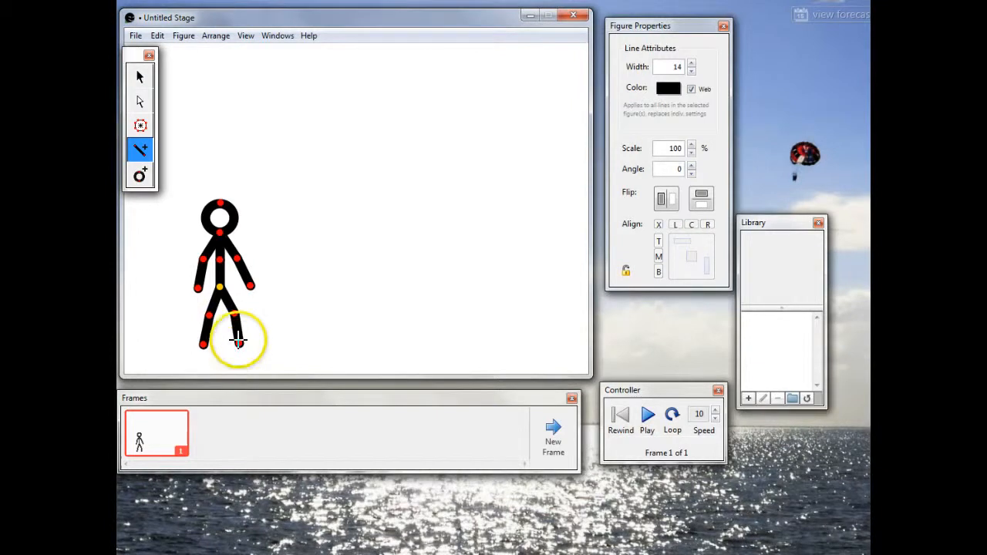
left_click(238, 343)
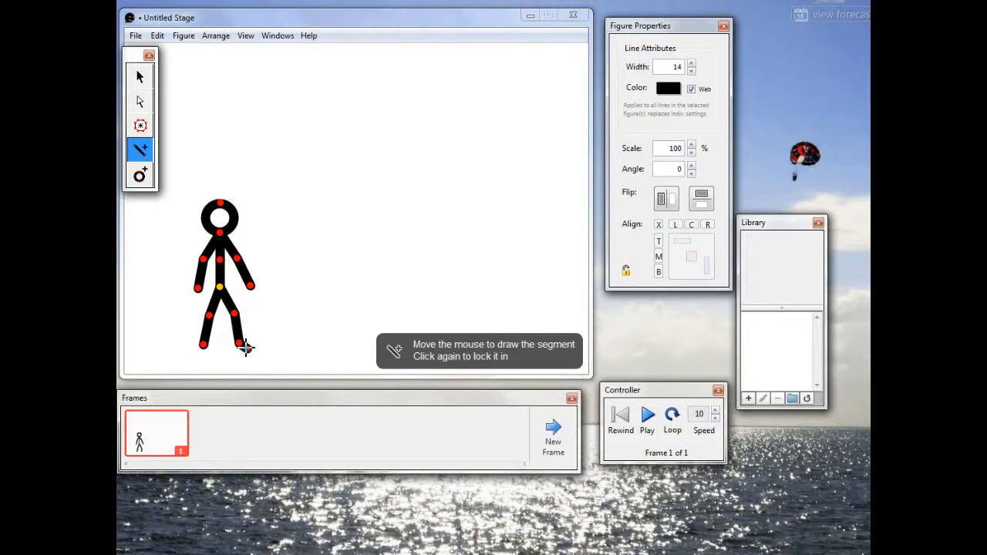
left_click(246, 348)
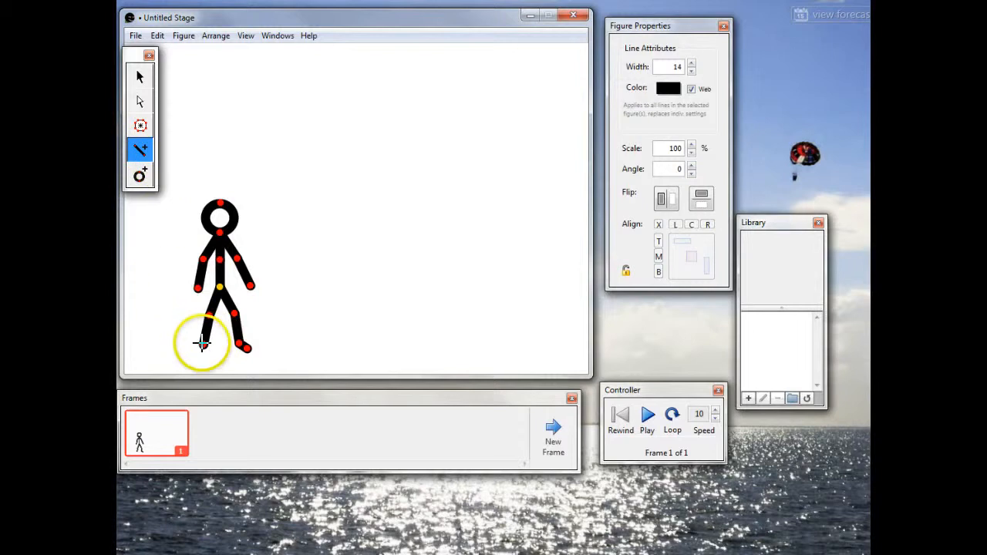
left_click(203, 346)
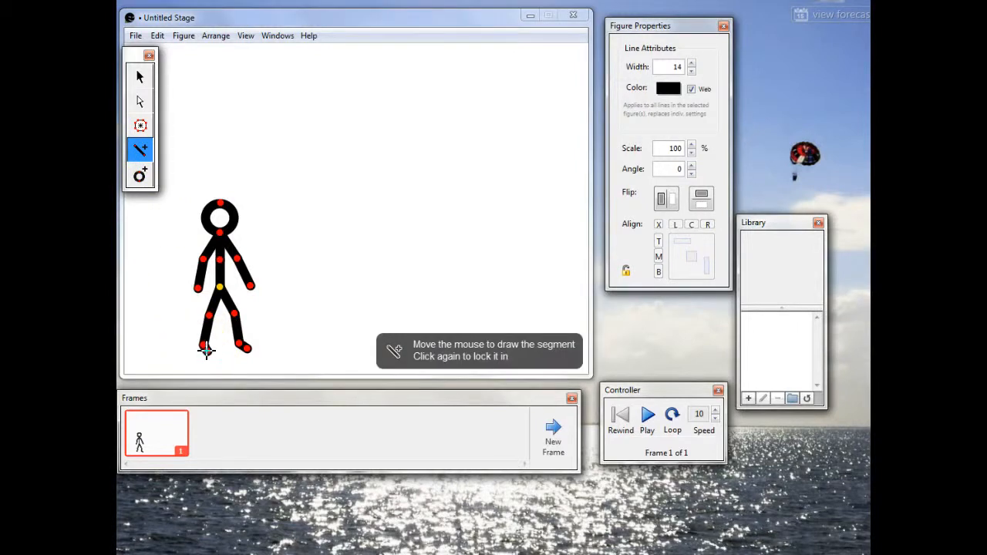
left_click(206, 350)
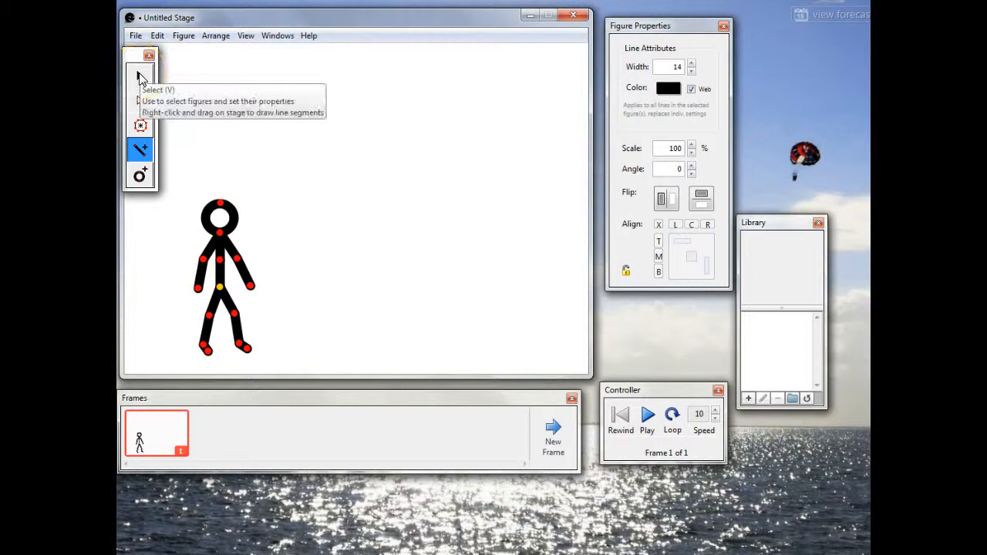
Step: Nudge the whole stick figure slightly left and up by its yellow node with the Select tool
left_click(140, 78)
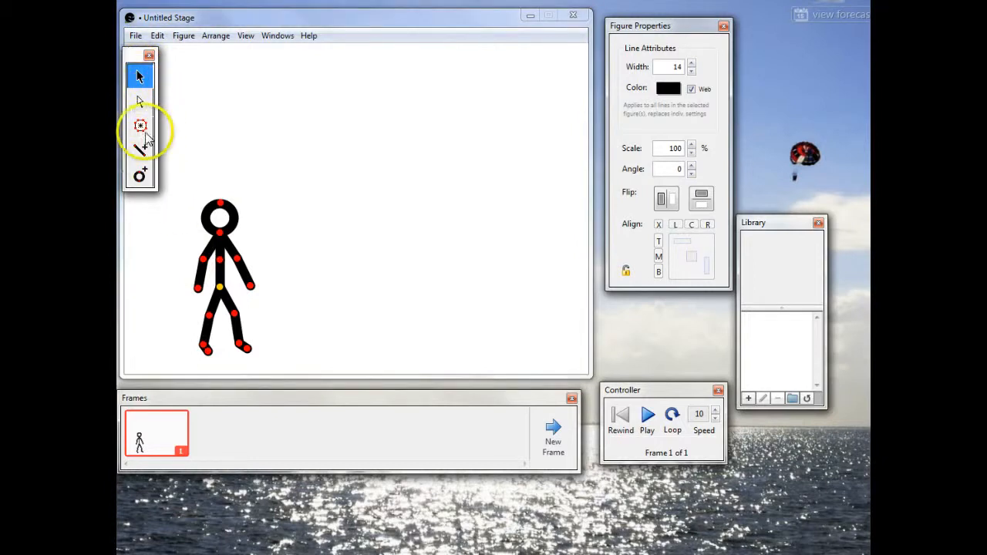
left_click_drag(219, 290, 212, 286)
left_click(221, 284)
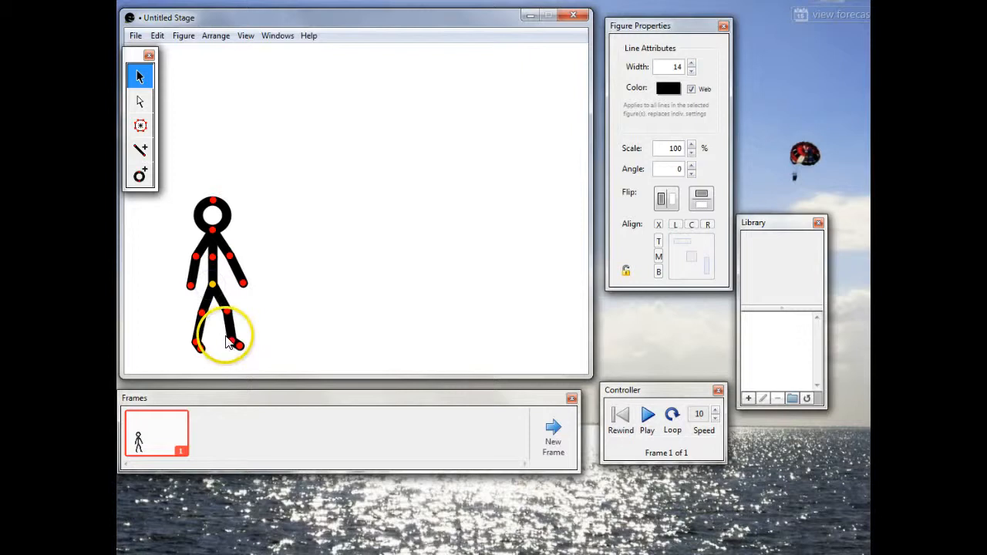
left_click(220, 312)
left_click_drag(212, 289, 212, 284)
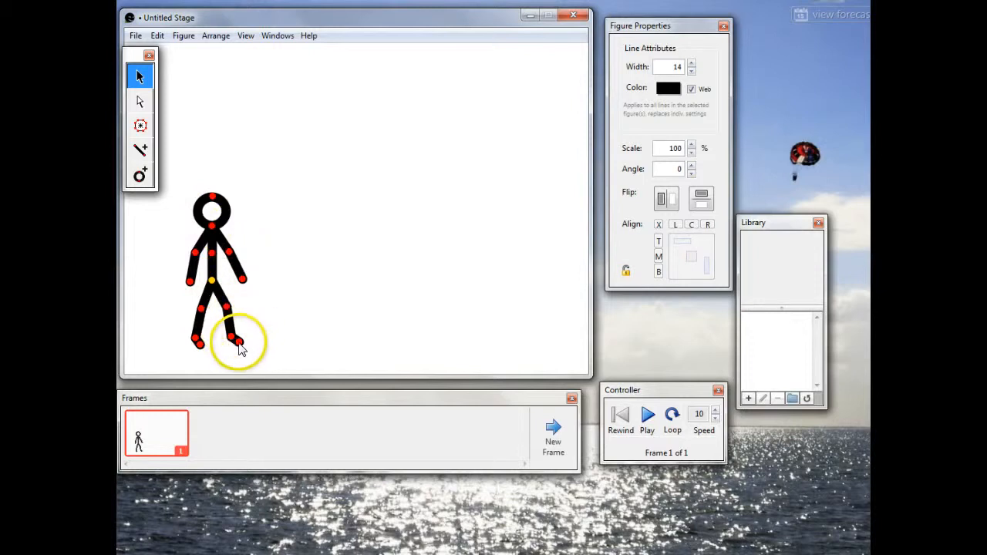
Step: Select the right foot segment with the Subselection tool and set its length to 13.19 and angle to 122.68
left_click(140, 102)
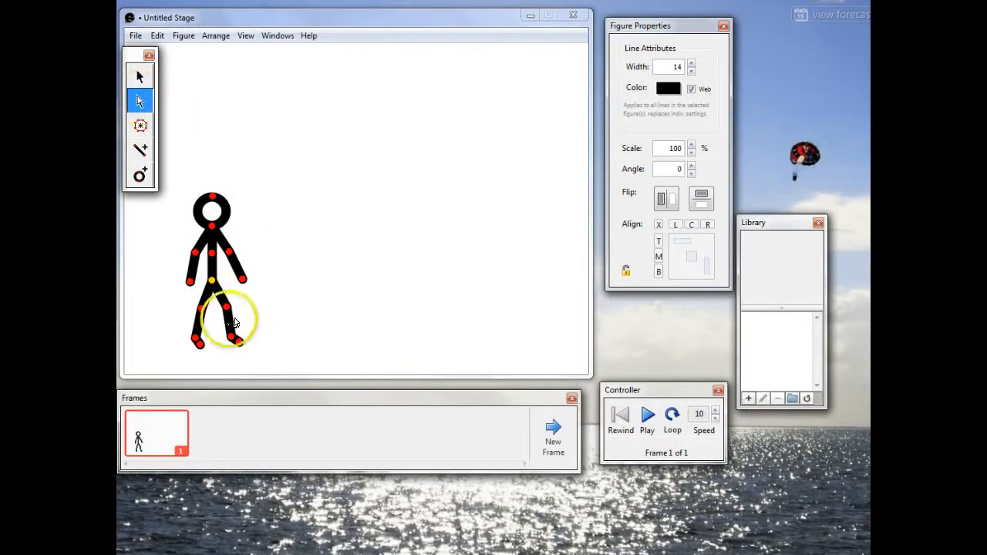
left_click(241, 345)
mouse_move(243, 346)
left_mouse_down()
mouse_move(229, 344)
mouse_move(249, 346)
mouse_move(234, 333)
mouse_move(238, 346)
left_mouse_up()
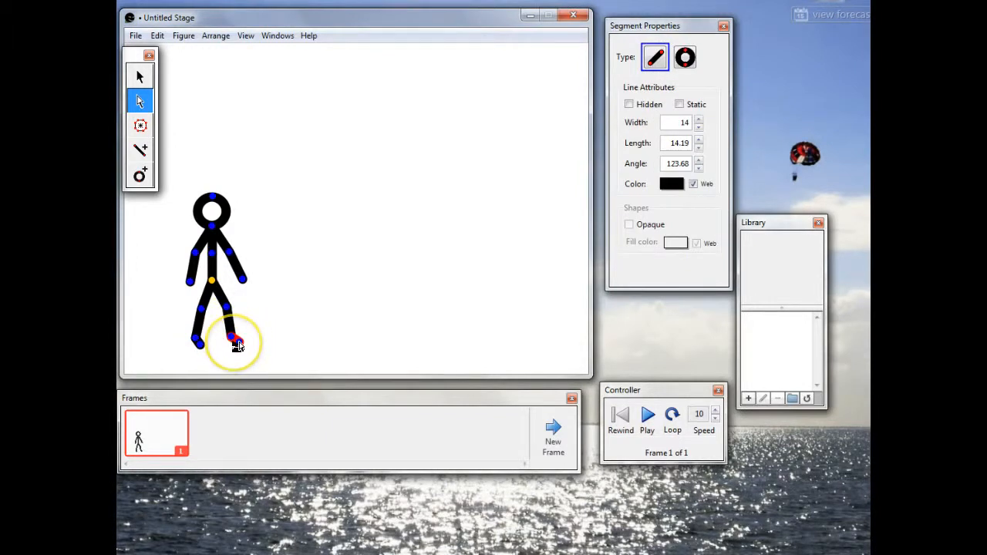
left_click(699, 126)
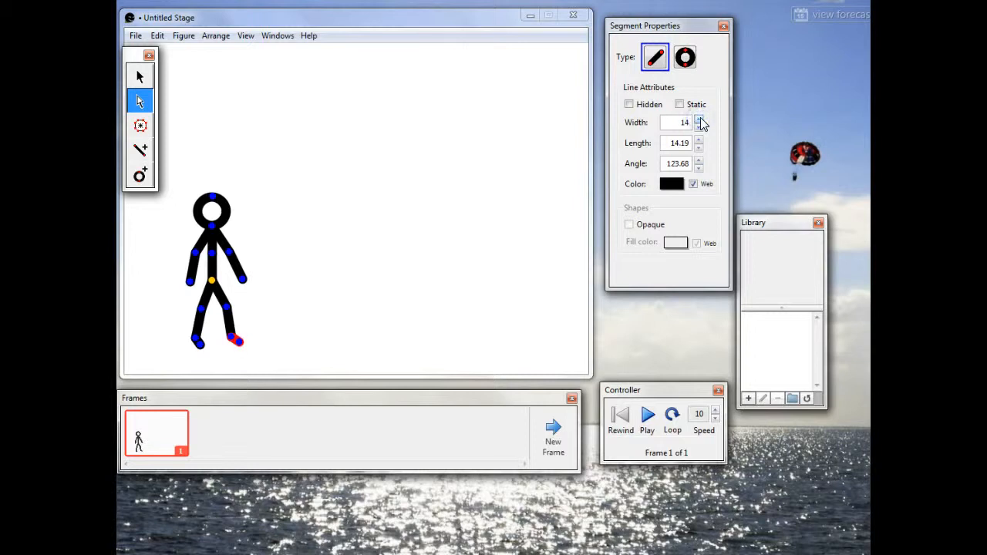
left_click(697, 149)
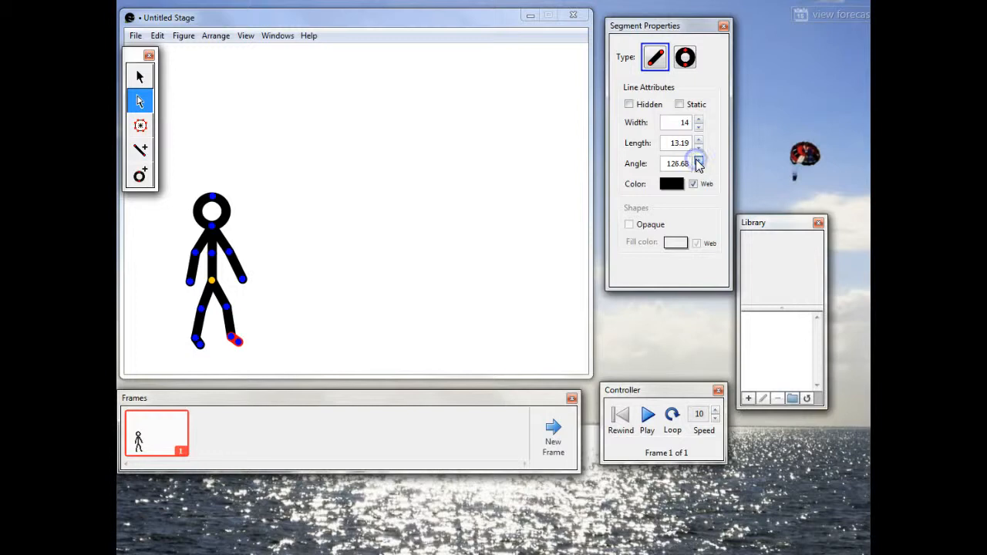
left_click(698, 166)
left_click(698, 169)
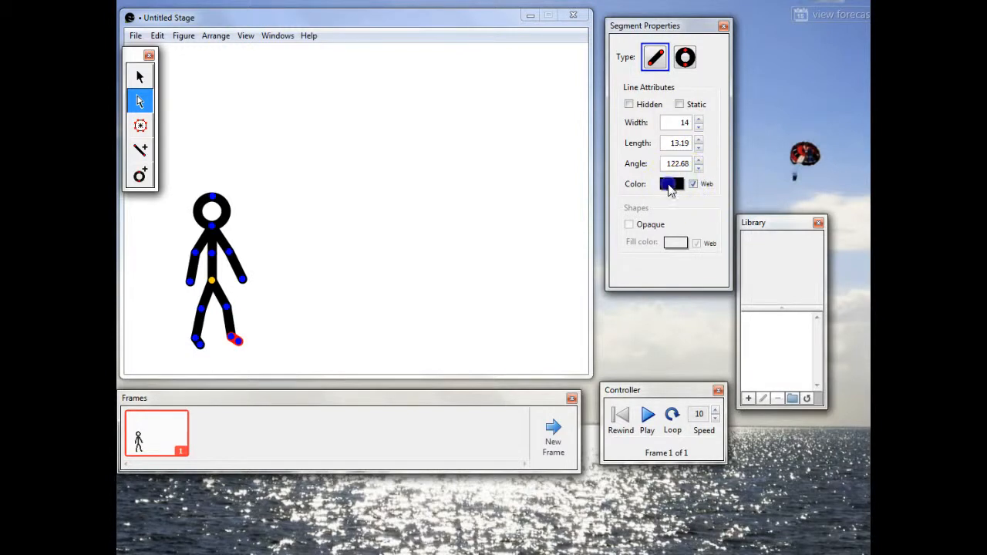
Step: Color the right foot segment dark blue 330099 and the left foot segment a lighter bluish purple
left_click(671, 184)
left_click(700, 202)
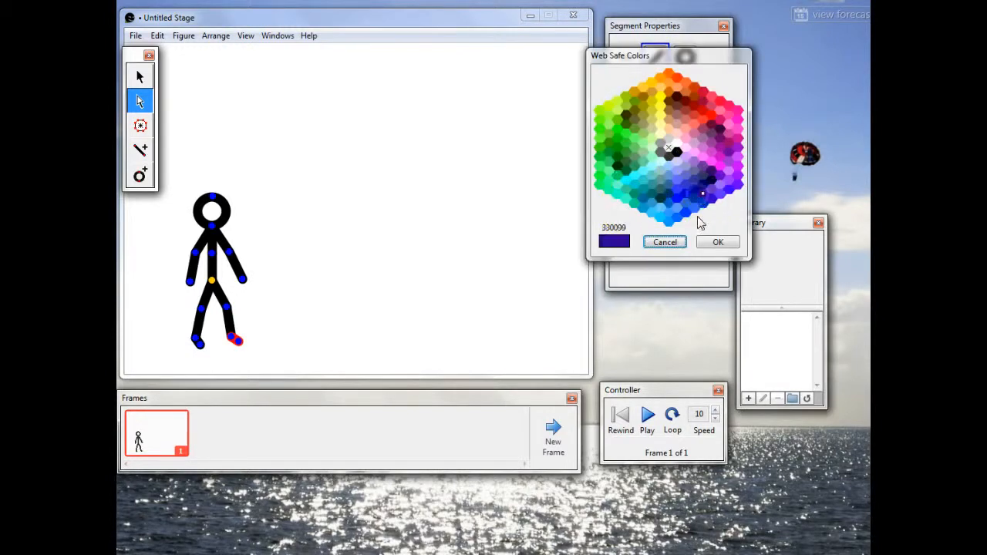
left_click(705, 242)
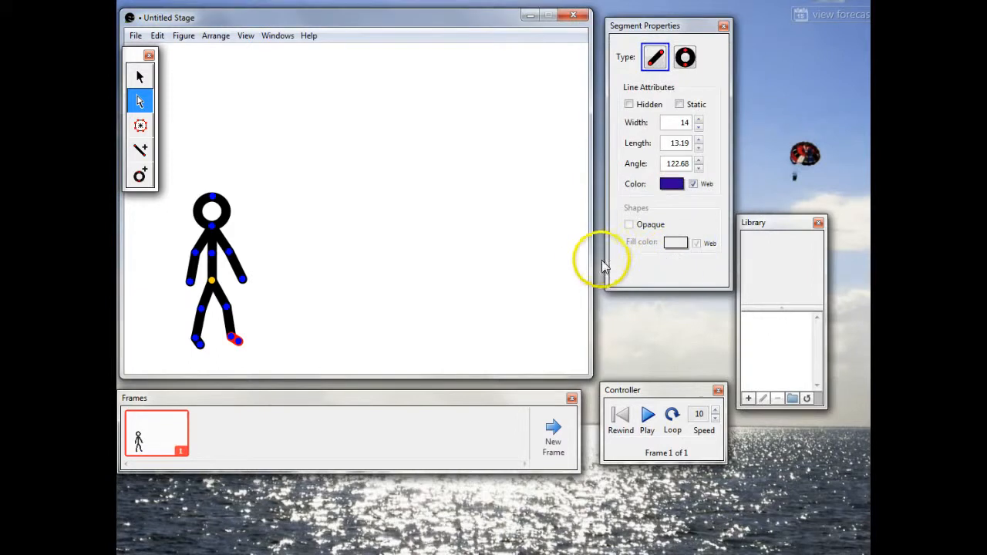
left_click(200, 346)
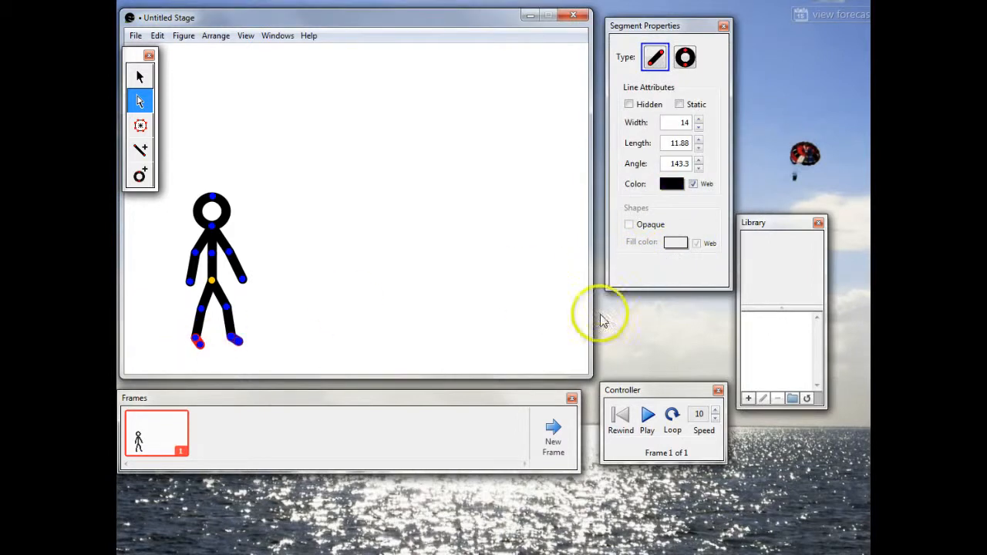
left_click(670, 185)
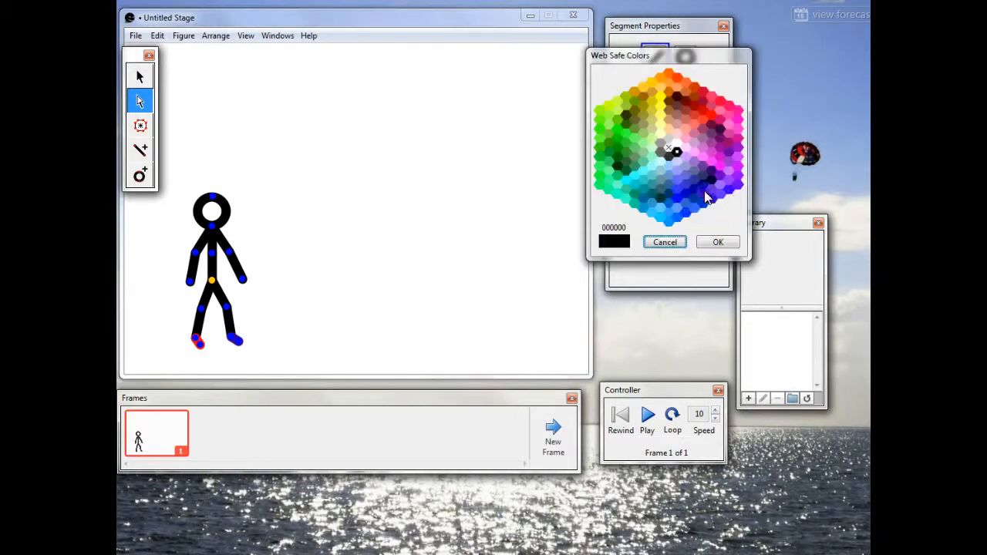
left_click(705, 193)
left_click(718, 242)
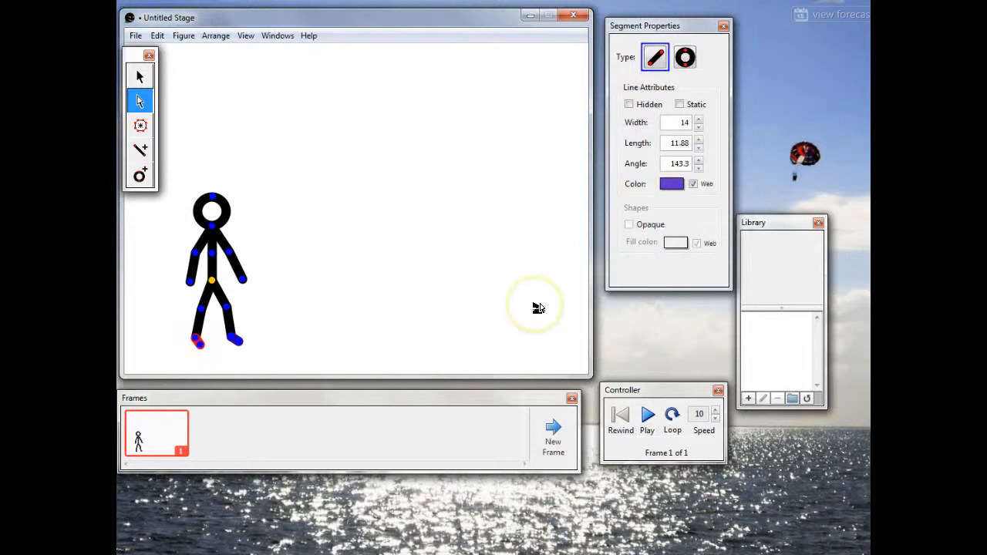
Step: Set the line color of the head circle to purple 660099
left_click(218, 218)
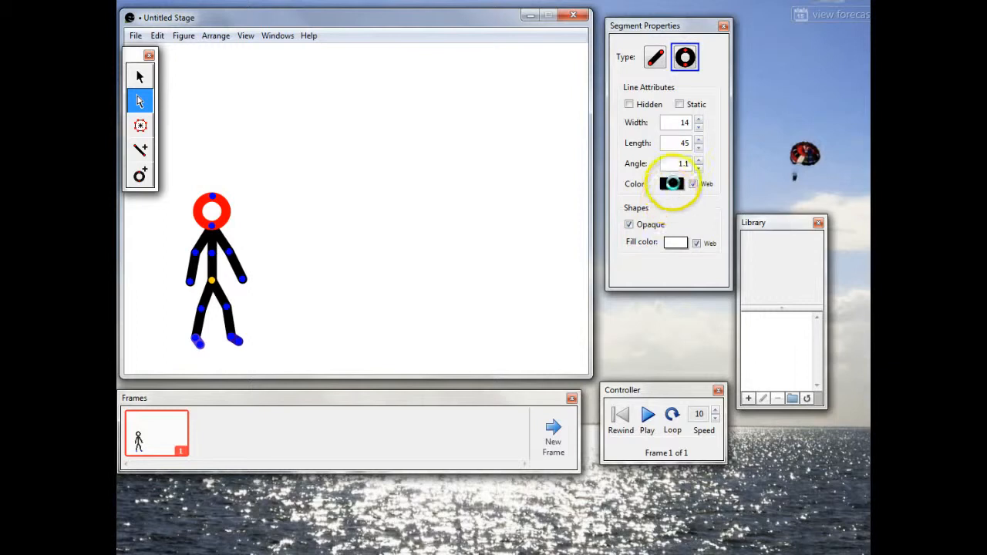
left_click(672, 183)
left_click(725, 153)
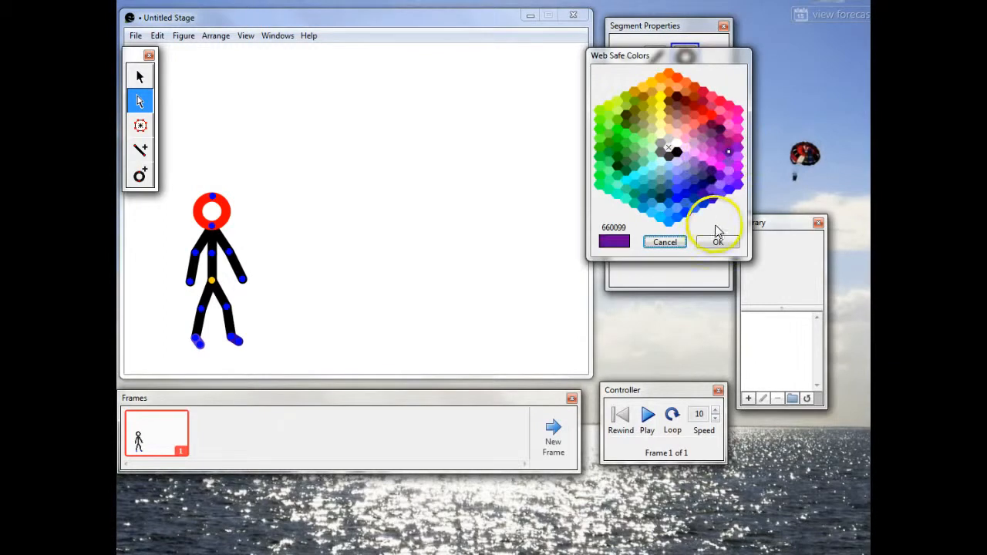
left_click(717, 242)
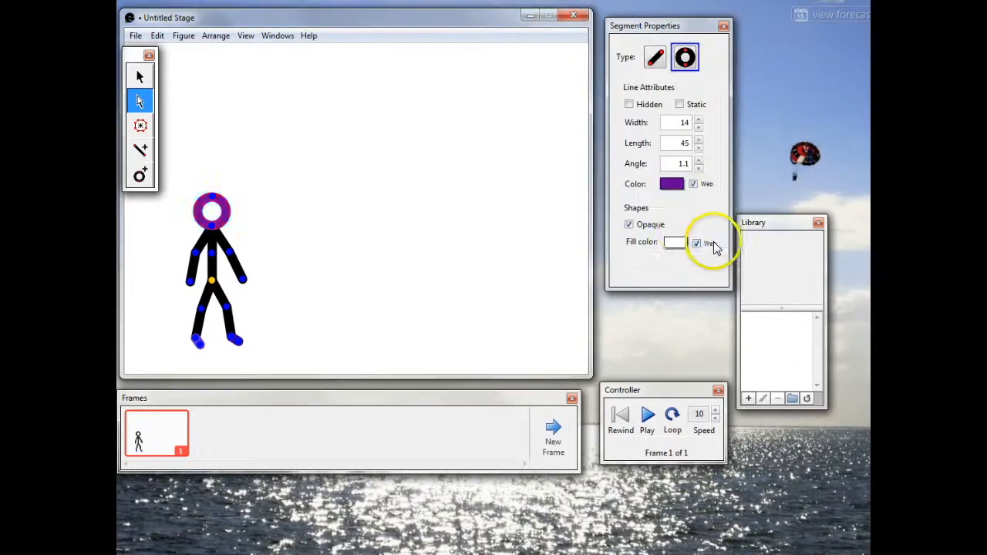
Step: Set the head circle's fill color to blue 0099FF and turn off its Opaque option
left_click(674, 243)
left_click(669, 221)
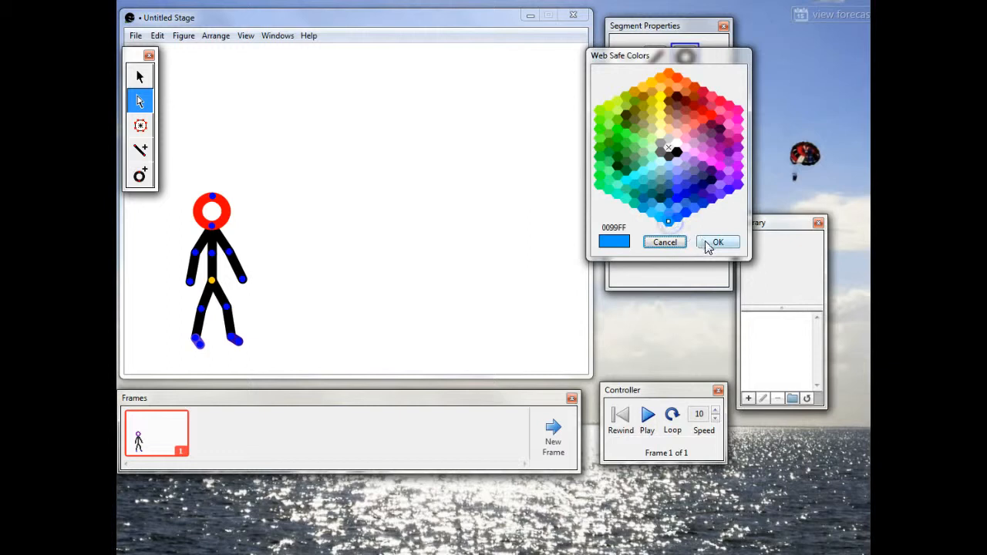
left_click(716, 242)
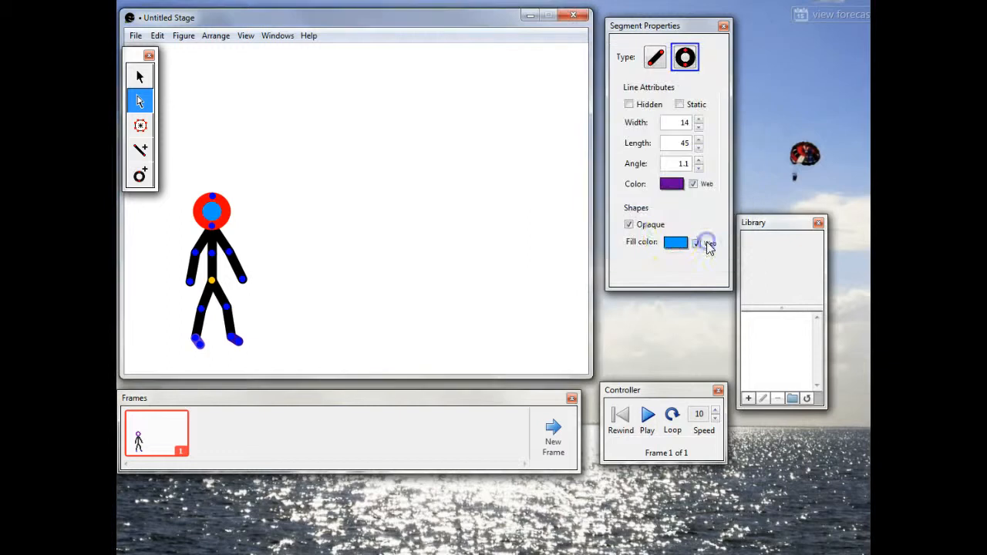
left_click(629, 224)
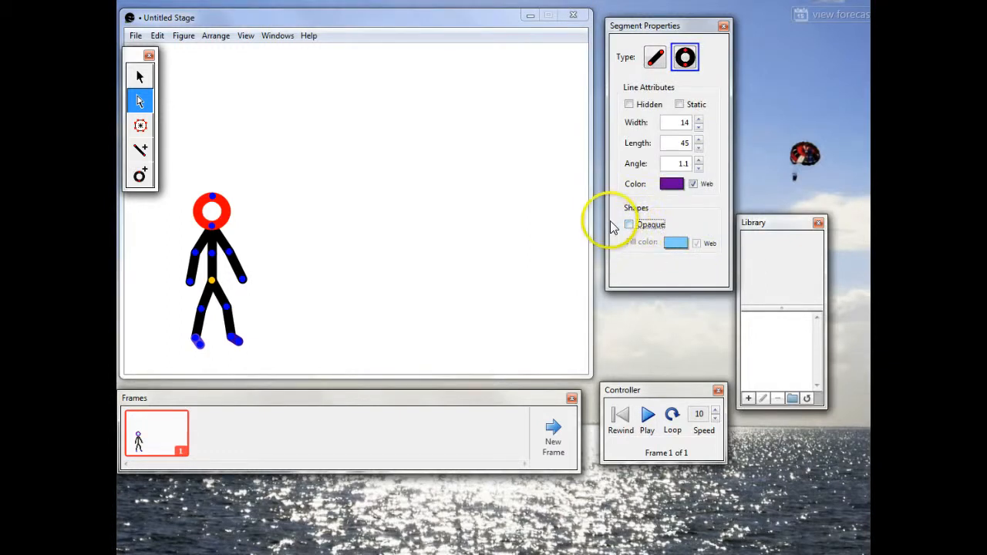
Step: Deselect the figure and set the stage background color to bright yellow
left_click(465, 203)
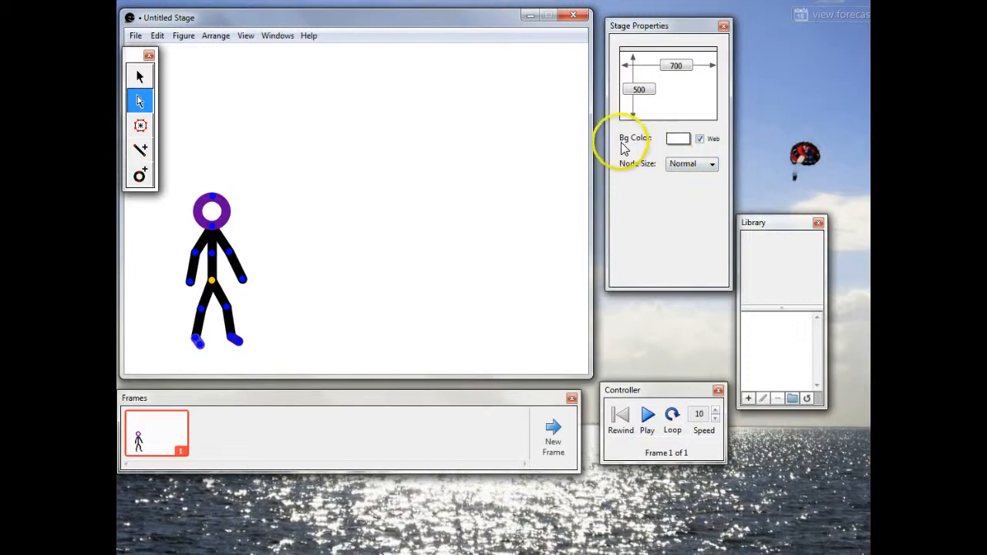
left_click(657, 144)
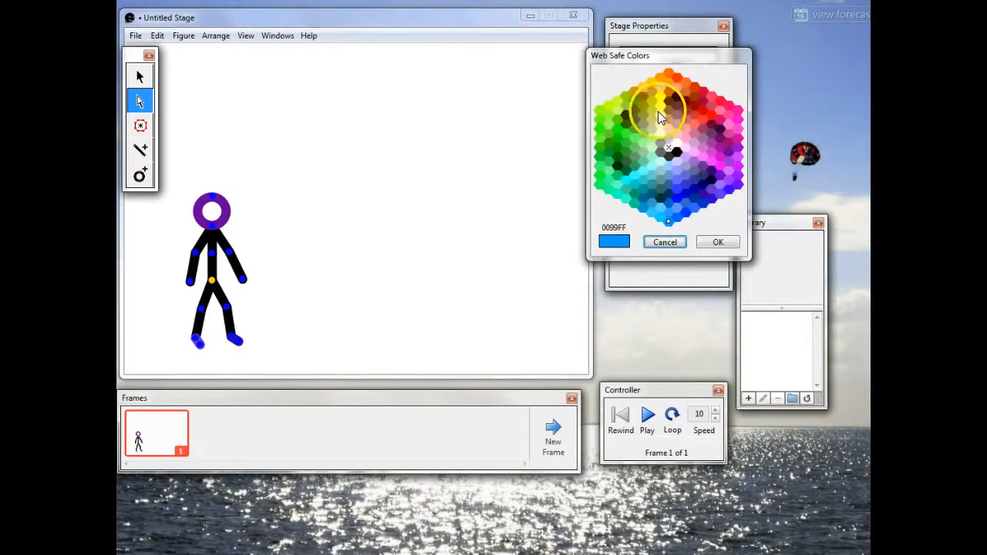
left_click(660, 105)
left_click(718, 242)
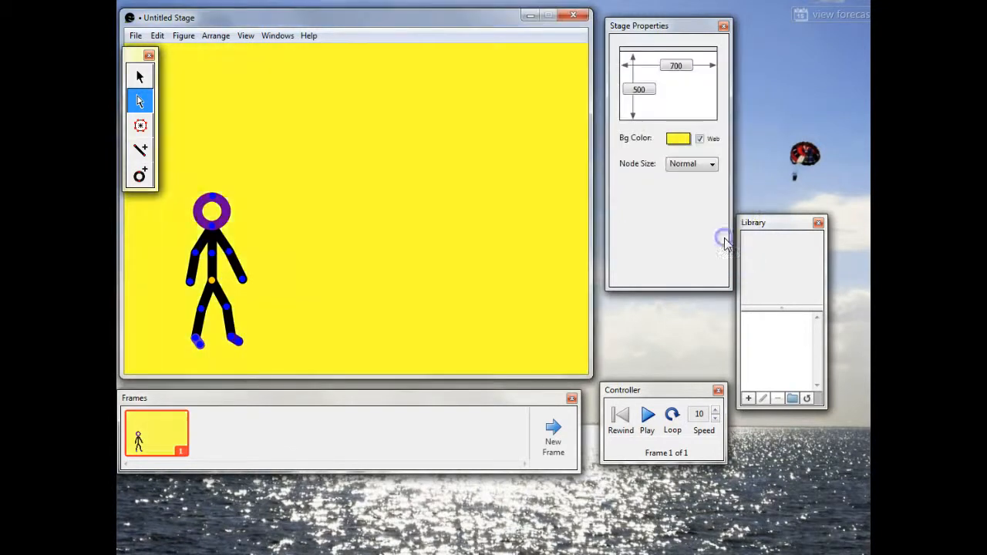
Step: Reselect the head circle, switch its Opaque fill on and back off against the yellow background, and deselect it
double_click(227, 208)
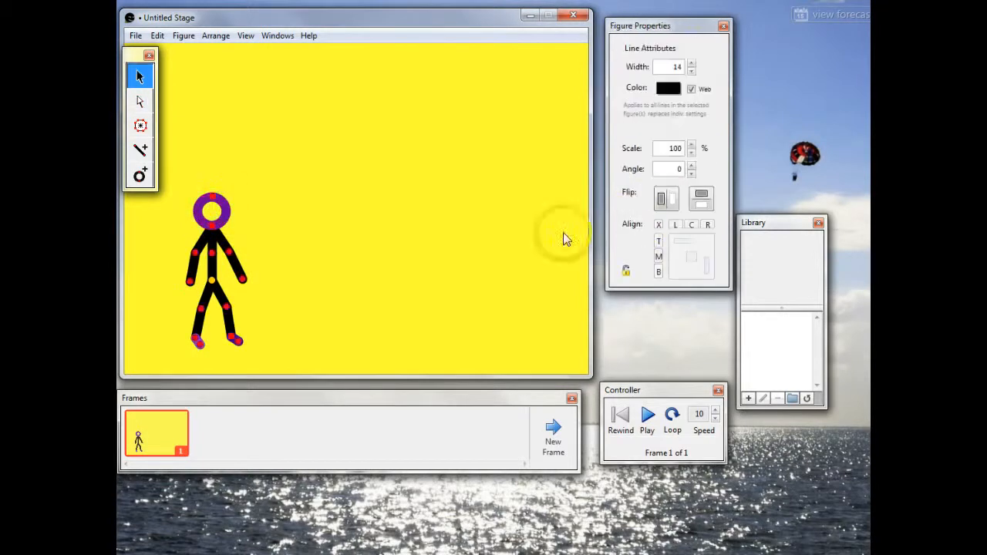
left_click(212, 210)
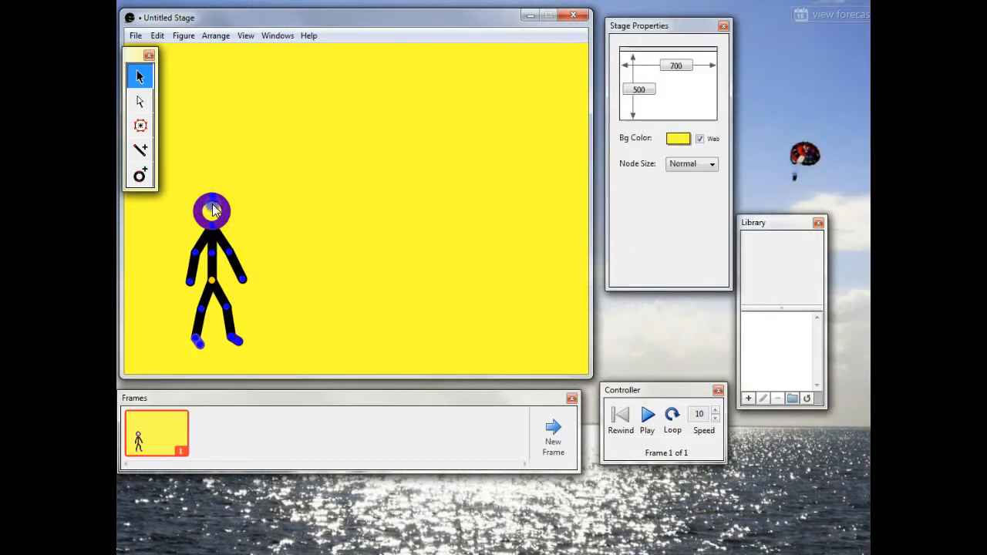
double_click(216, 202)
double_click(216, 199)
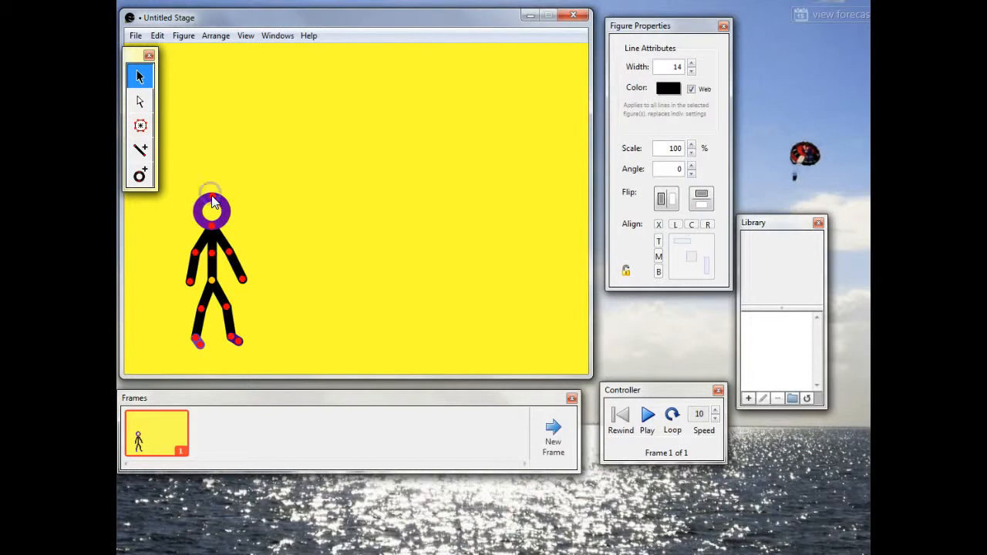
double_click(213, 202)
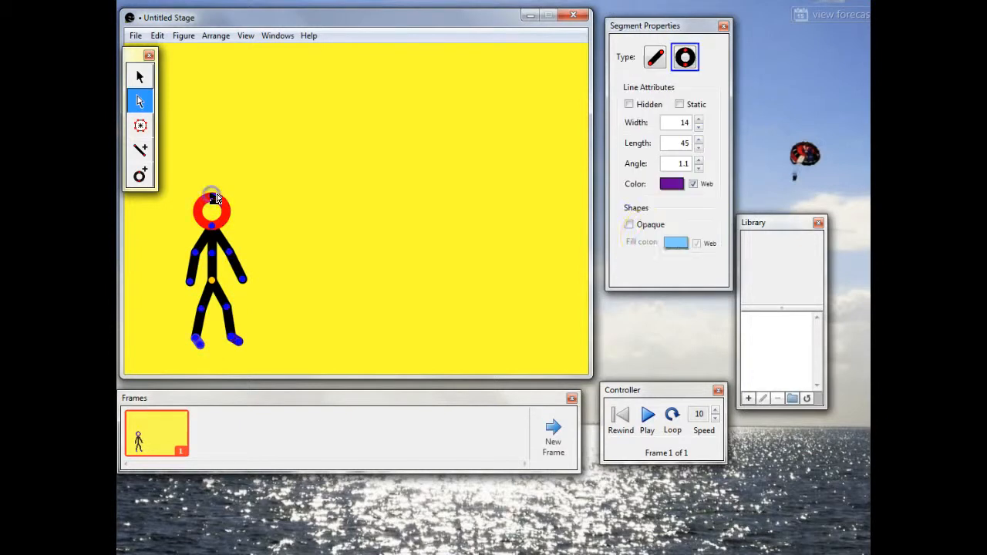
left_click(630, 225)
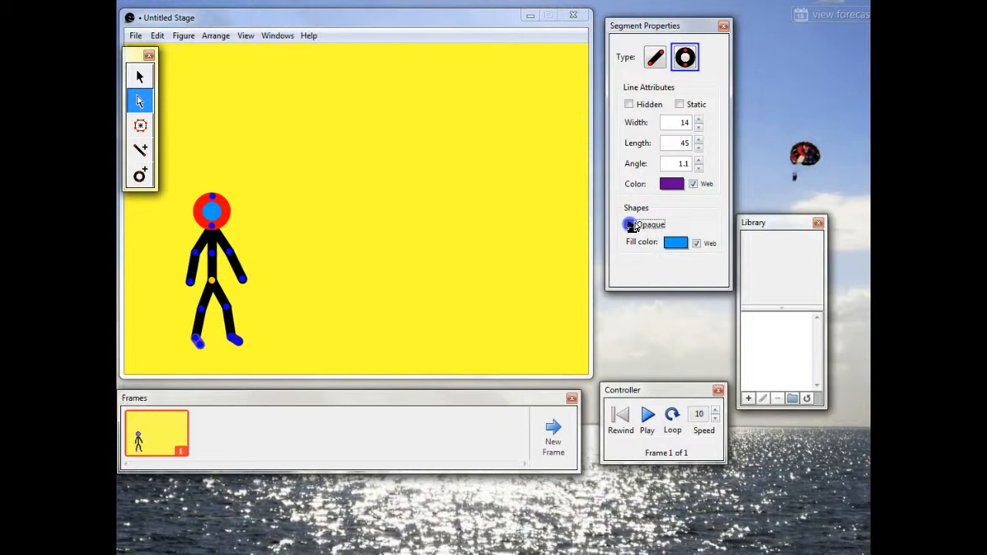
left_click(630, 225)
left_click(541, 233)
left_click(275, 258)
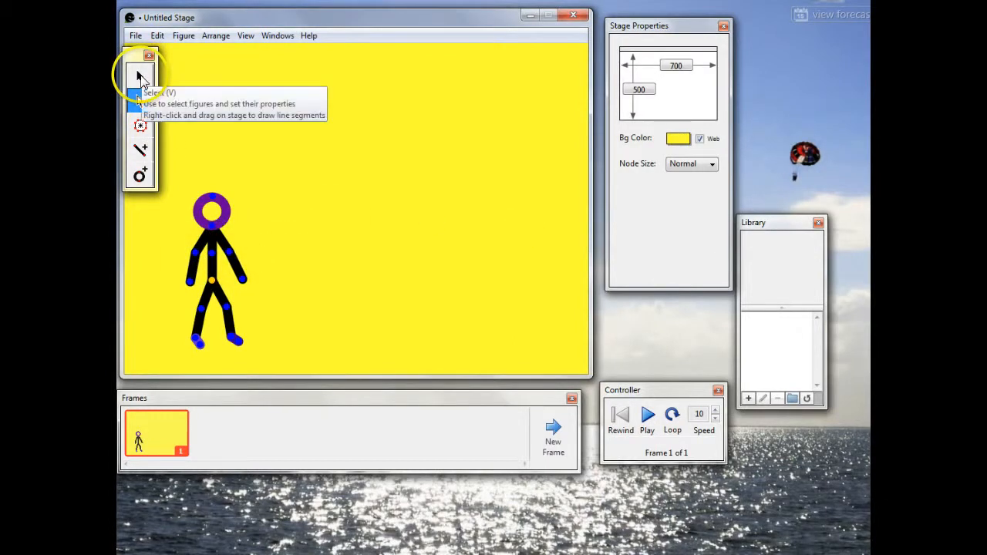
Step: Try drawing a standalone circle on the stage beside the figure's right hand, and remove it
left_click(141, 174)
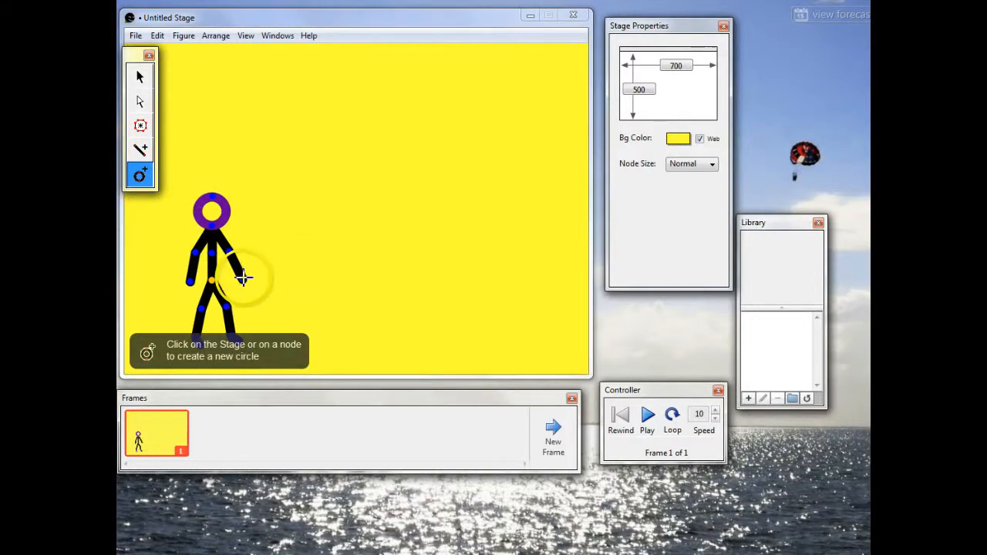
left_click(298, 283)
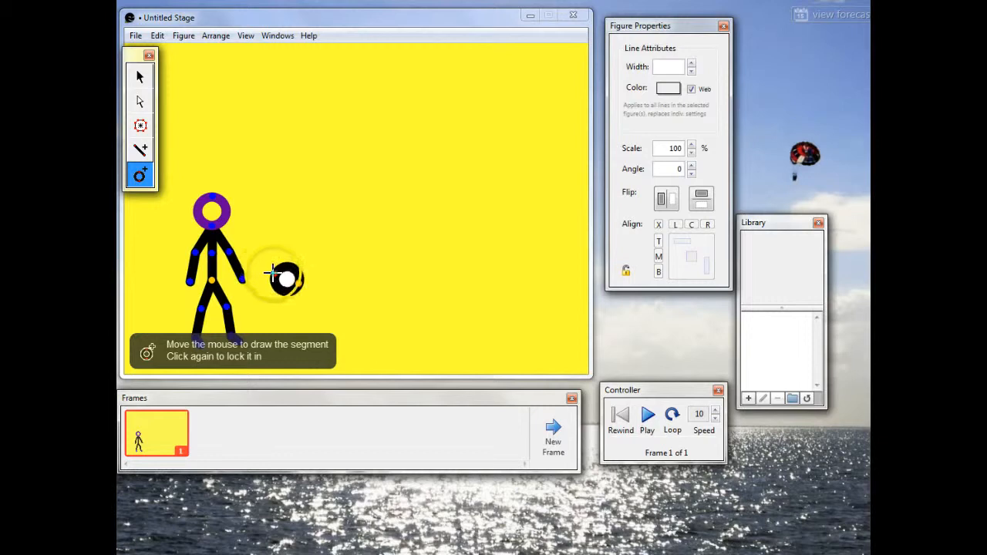
left_click(272, 272)
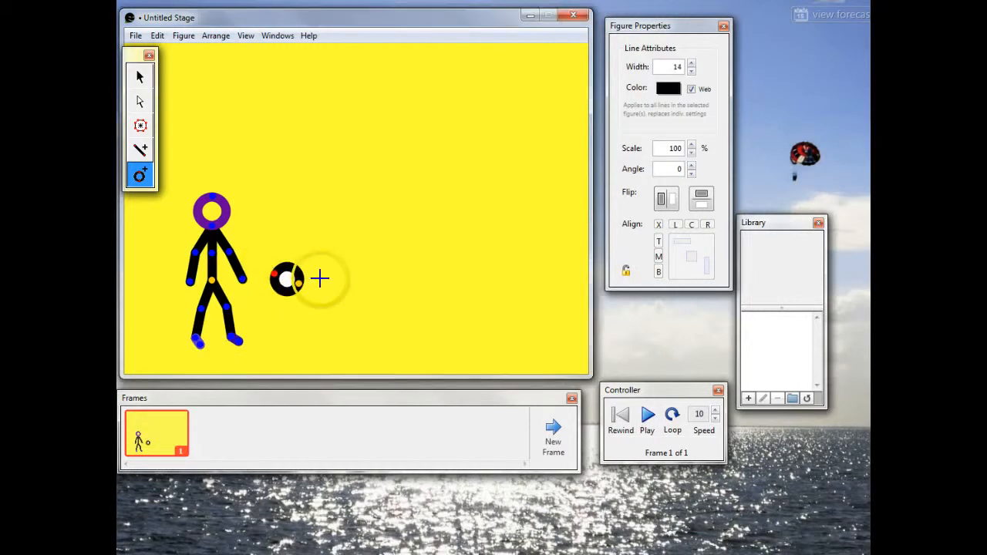
left_click(140, 76)
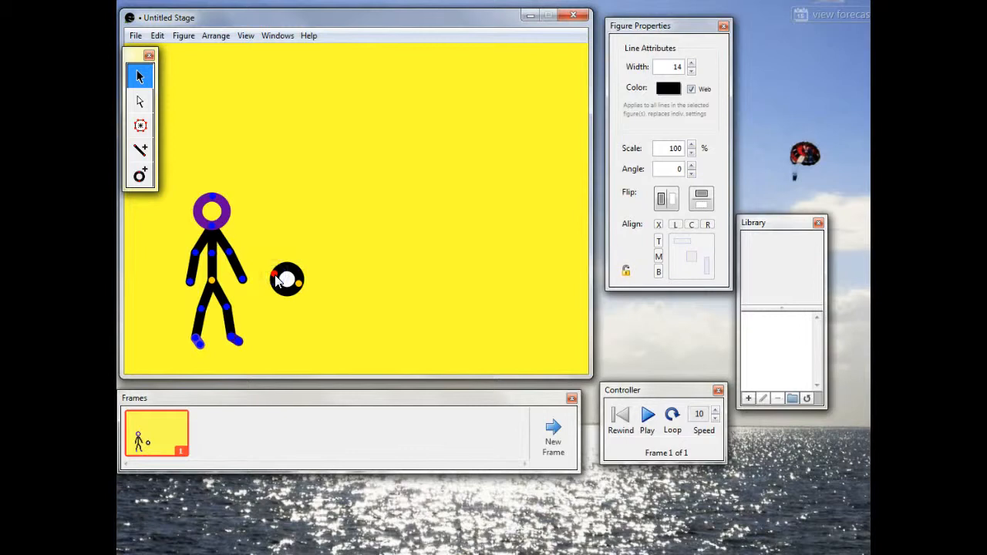
left_click(157, 35)
left_click(158, 139)
Step: Attach a small circle to the end node of the figure's right arm with the Add Circle tool
left_click(139, 175)
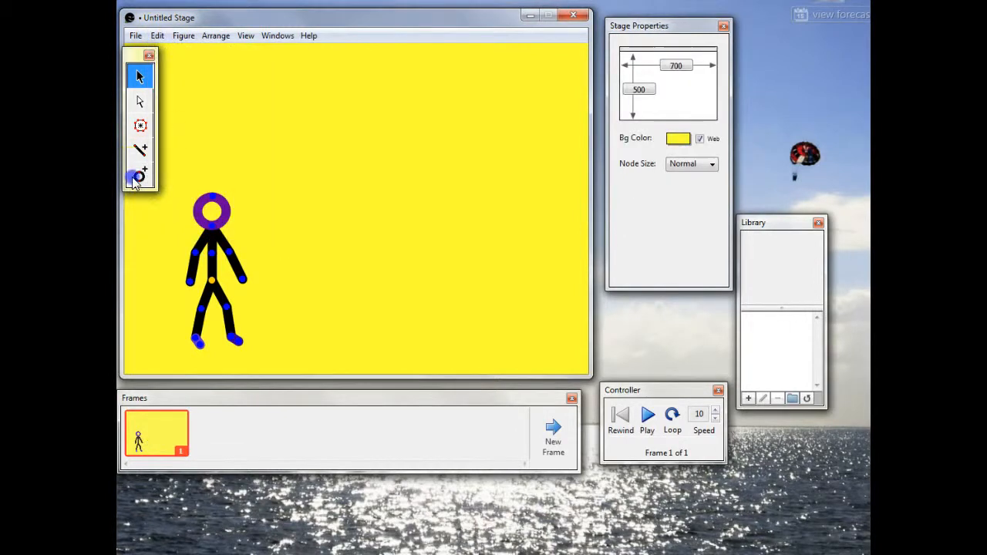
left_click(246, 280)
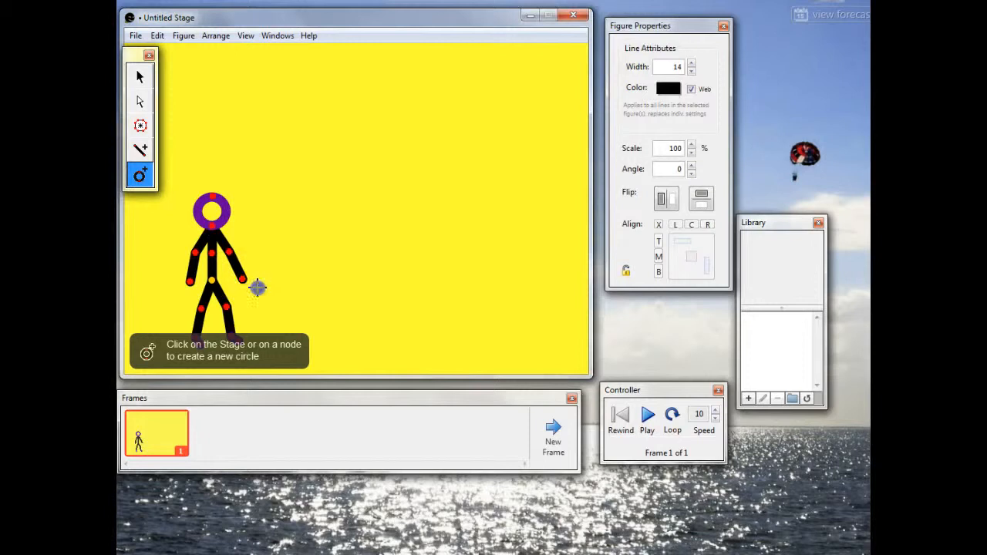
left_click(243, 279)
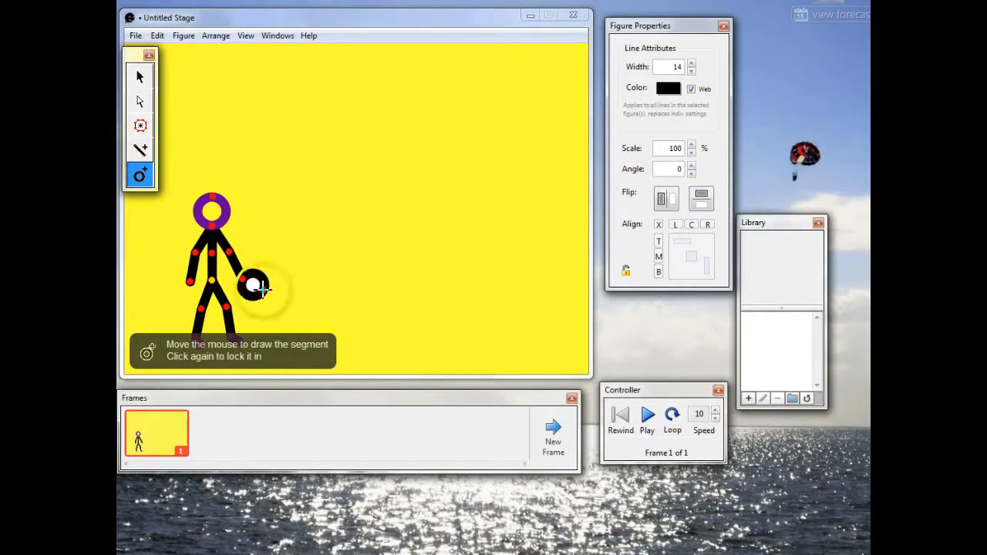
left_click(261, 286)
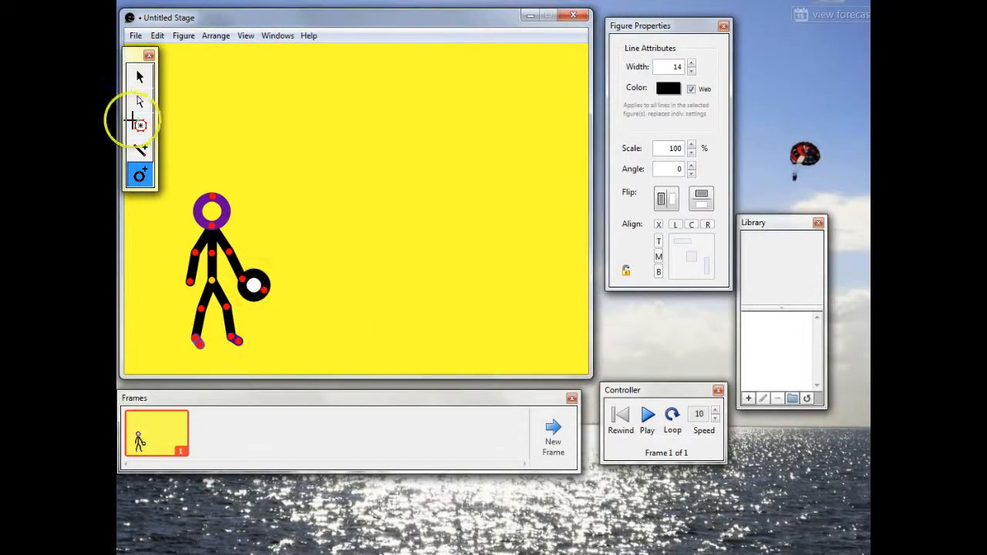
Step: Shift the whole stick figure and its attached circle very slightly by the yellow node with the Select tool
left_click(141, 75)
left_click(248, 231)
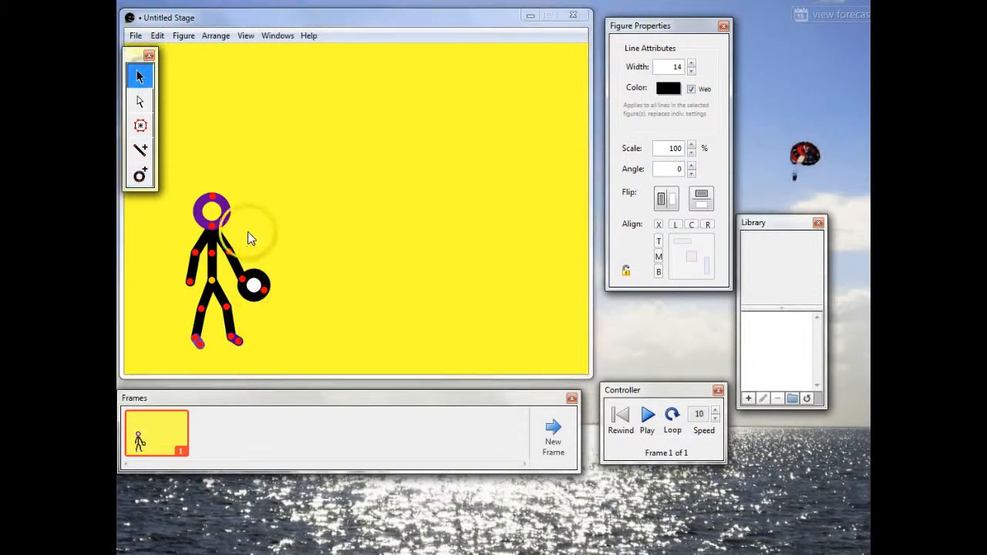
left_click(213, 279)
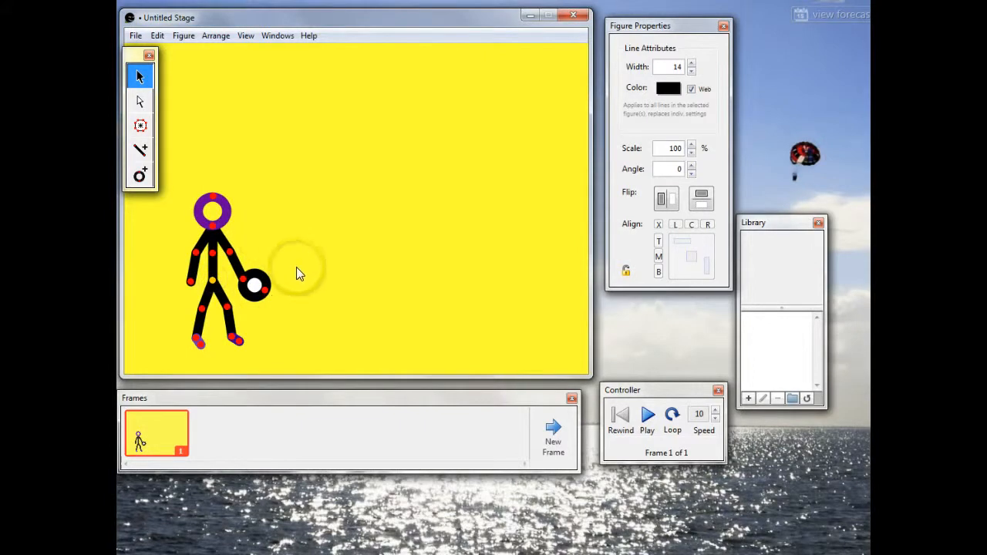
Step: Fill the circle on the figure's right hand with opaque black and deselect it
left_click(251, 290)
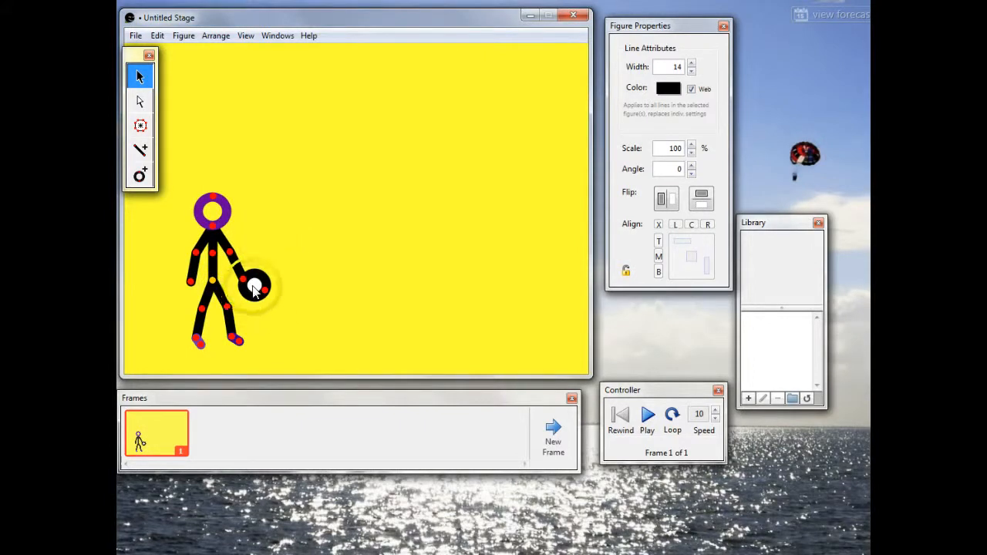
double_click(254, 291)
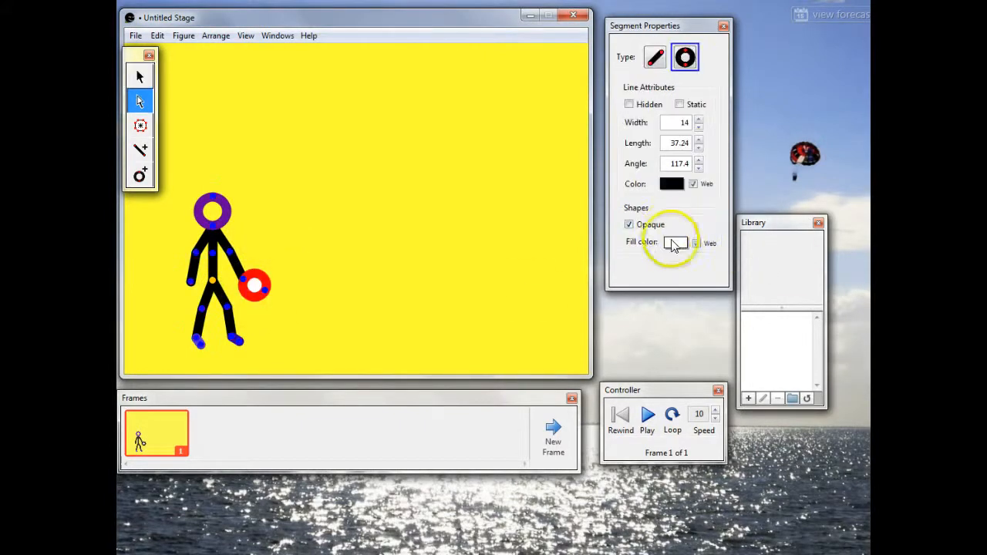
left_click(671, 241)
left_click(673, 152)
left_click(705, 244)
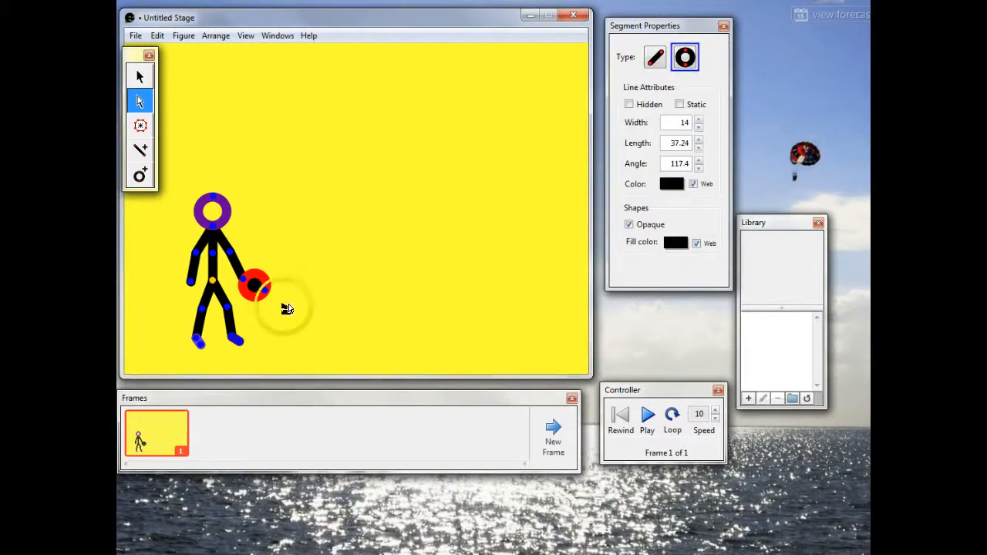
left_click(279, 305)
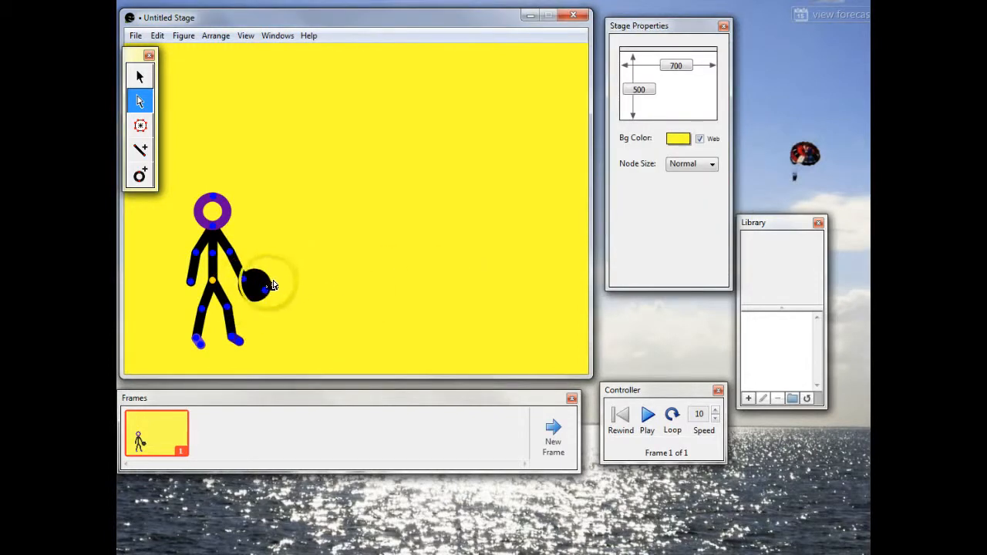
Step: Undo the last figure move and the attachment of the circle to the right arm
left_click(218, 287)
left_click(158, 36)
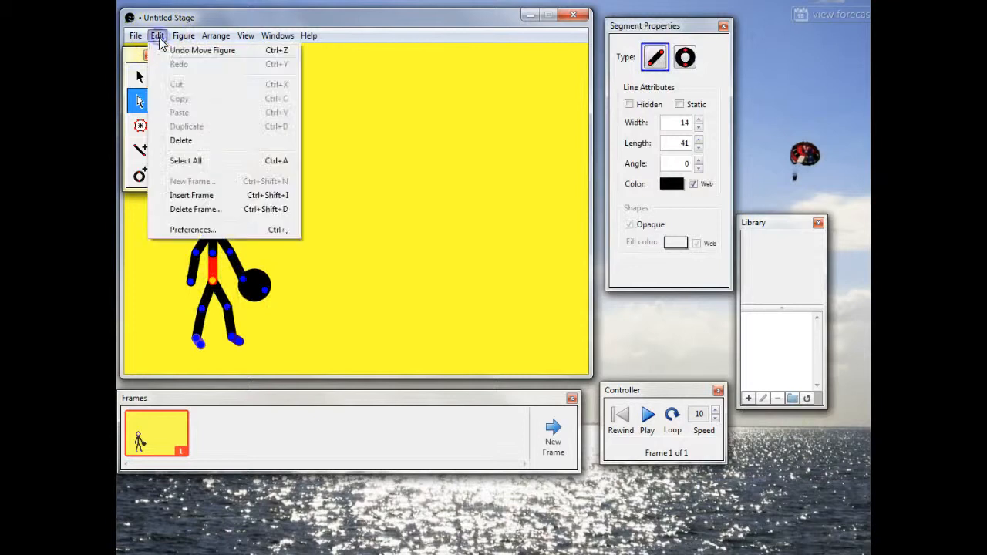
left_click(162, 49)
left_click(157, 35)
left_click(163, 50)
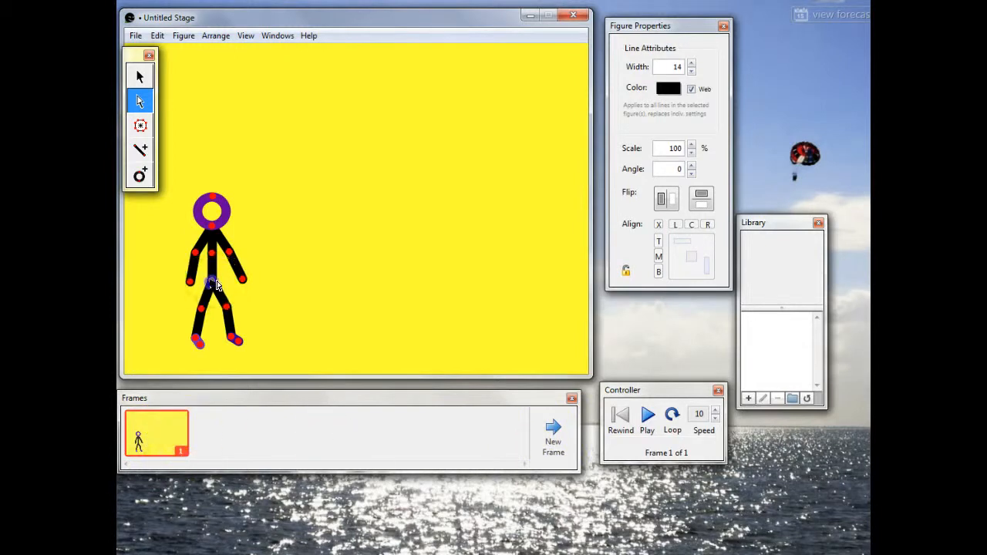
Step: Nudge the whole stick figure slightly down and toward the stage's left edge, and adjust its left lower leg and foot
left_click_drag(212, 281, 207, 283)
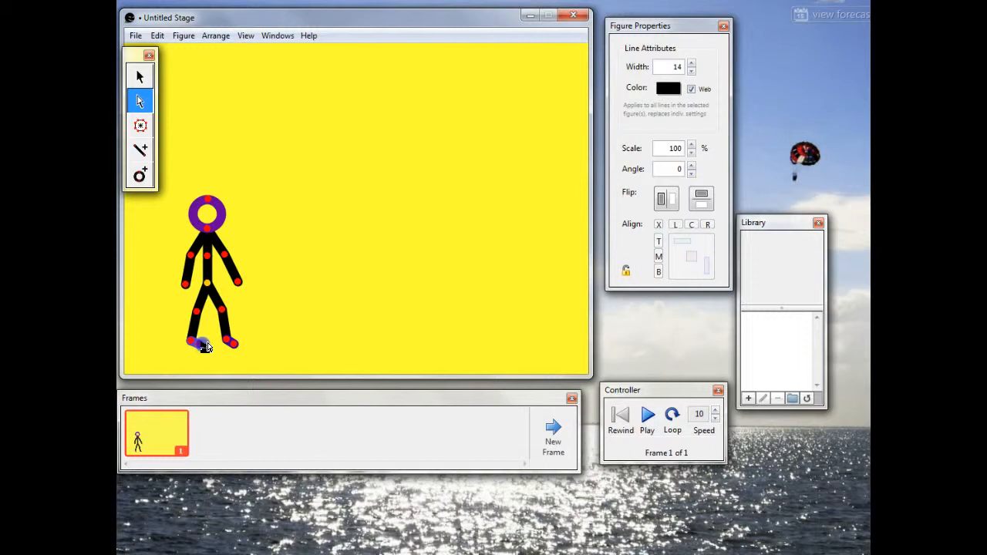
left_click_drag(234, 348, 240, 349)
left_click(246, 347)
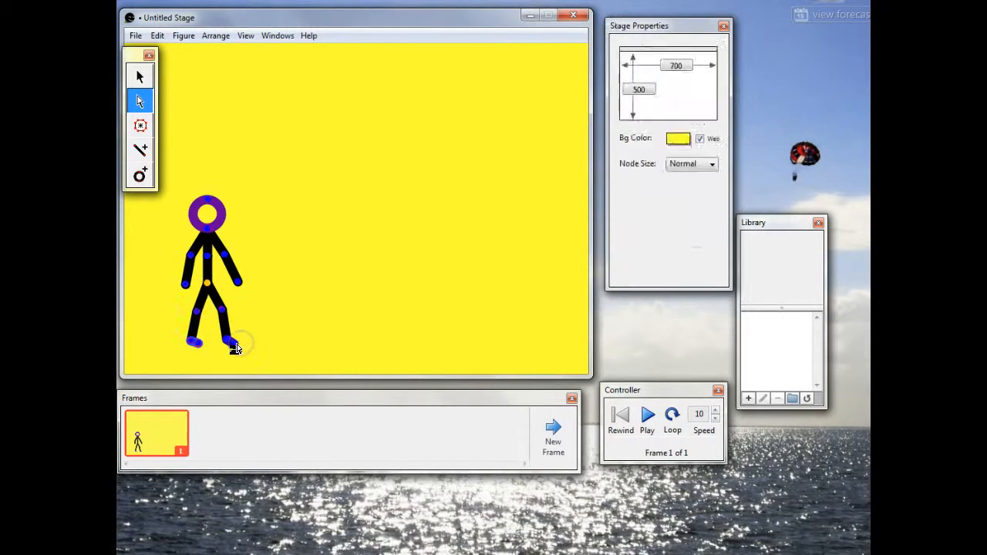
left_click(199, 319)
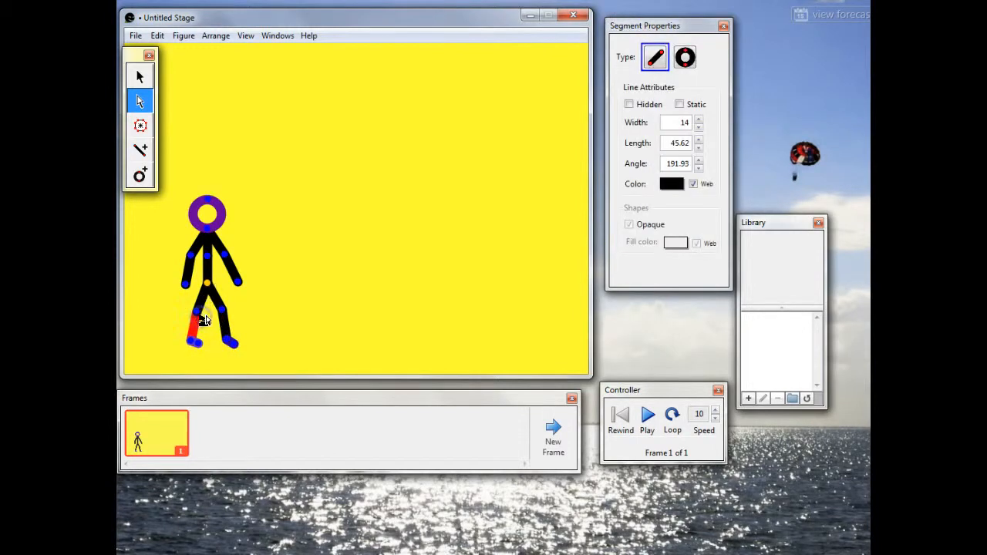
left_click(140, 77)
left_click(202, 321)
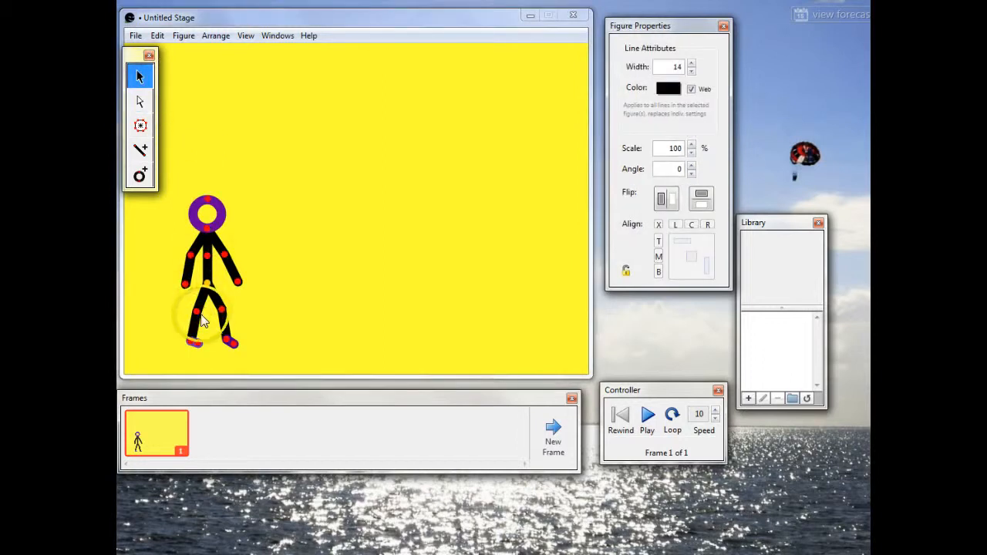
left_click(193, 345)
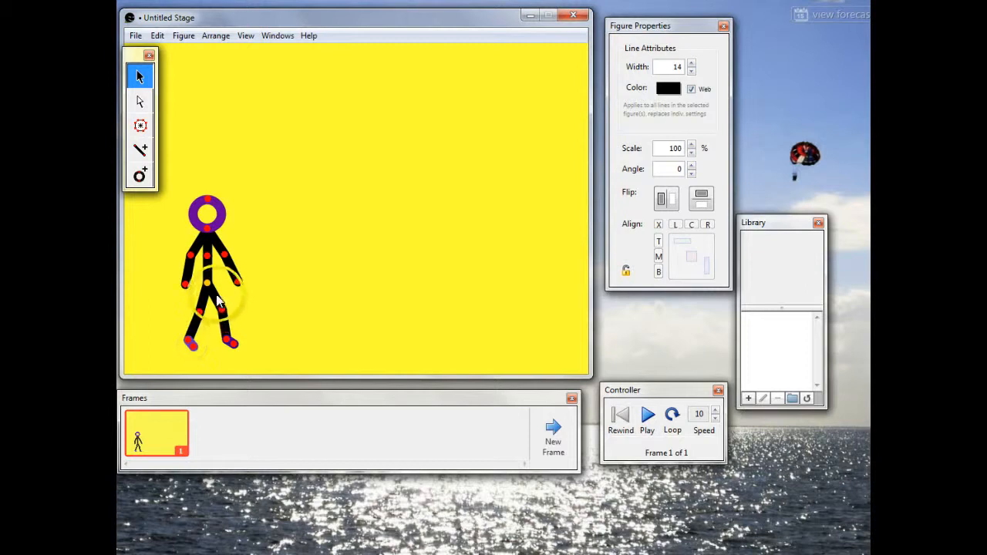
Step: Add frame 2, shift the figure slightly to the right, and repose its limbs with the left leg trailing behind
left_click(562, 442)
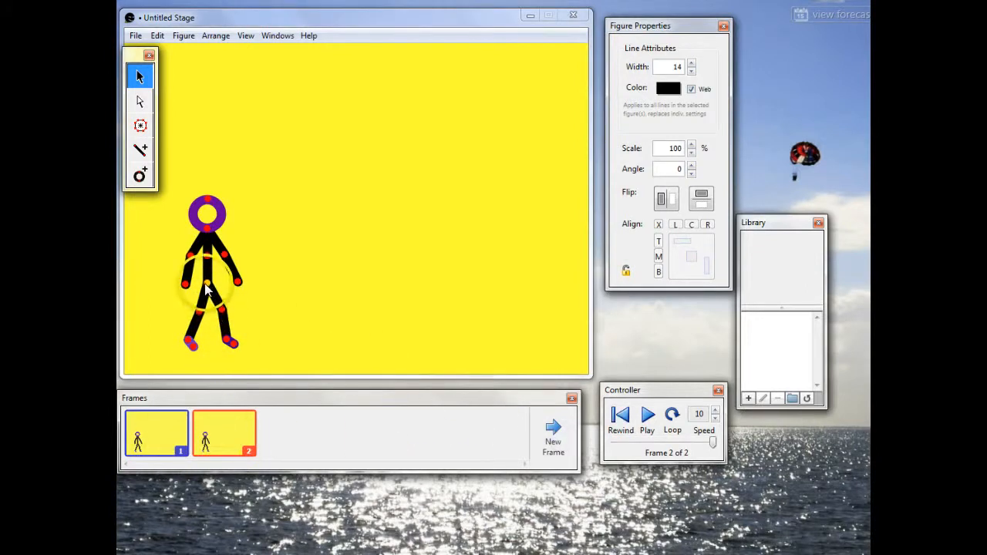
mouse_move(205, 283)
left_mouse_down()
mouse_move(235, 312)
mouse_move(216, 312)
left_mouse_up()
left_click_drag(213, 347, 210, 345)
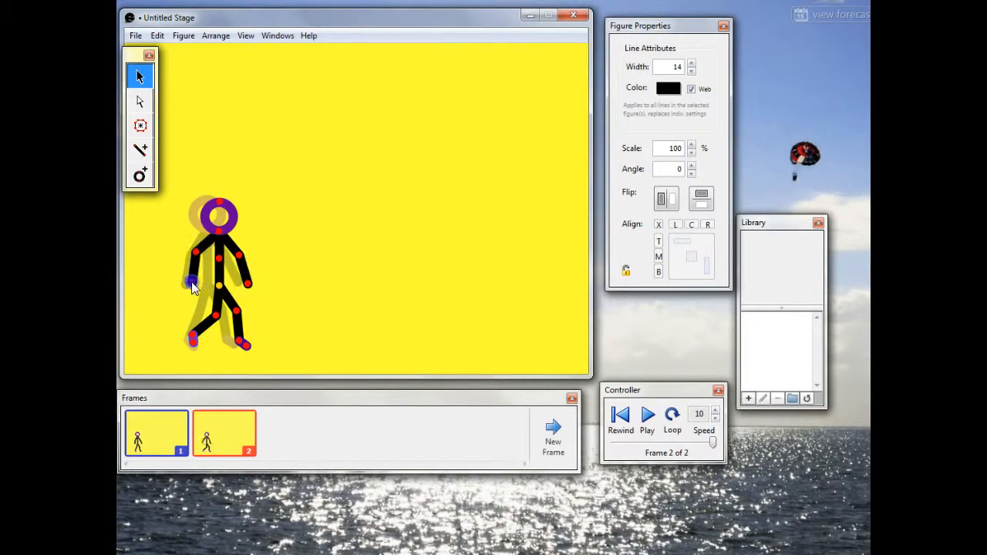
Step: Add frame 3, move the figure further right, swing its right arm forward, and spread its legs into a wider stride
left_click(552, 454)
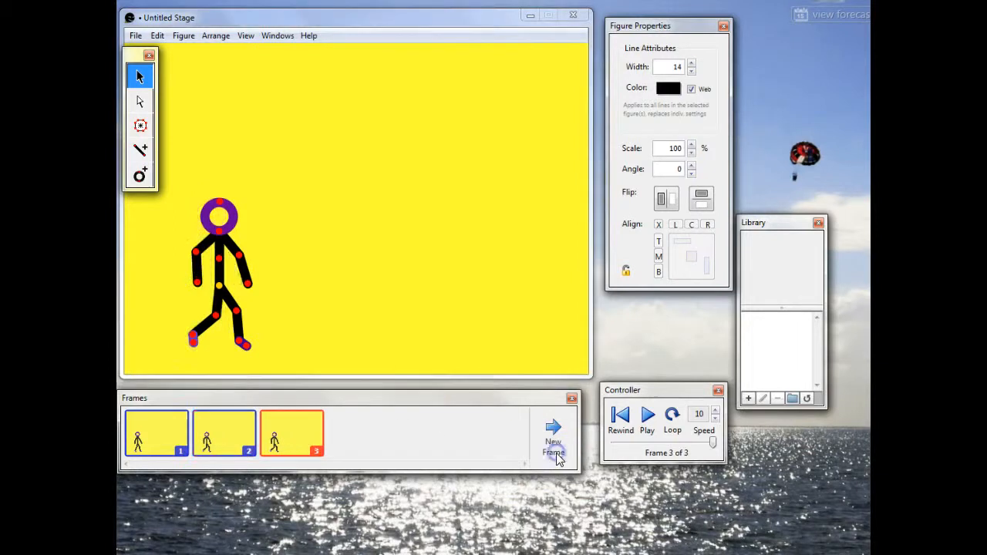
left_click_drag(221, 288, 232, 288)
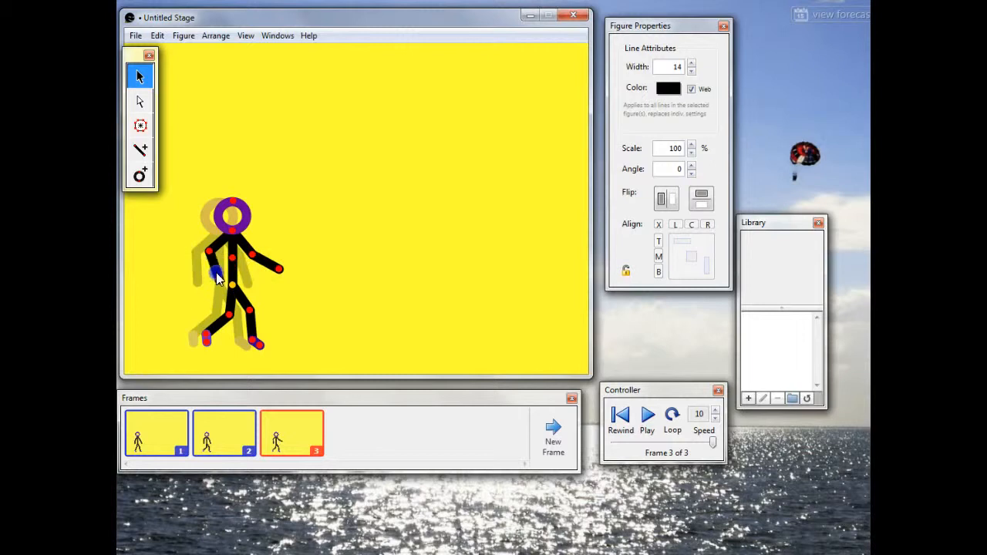
left_click_drag(210, 279, 257, 303)
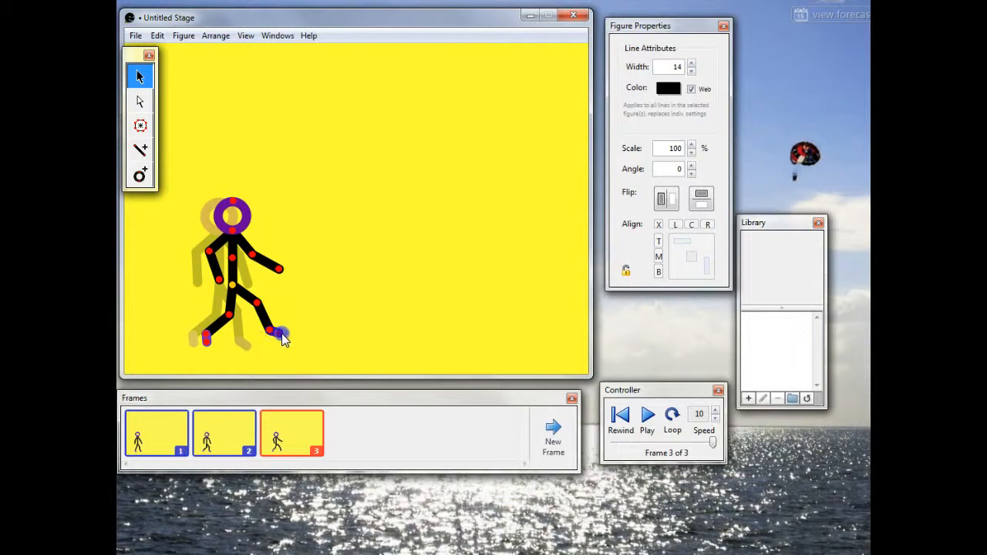
left_click_drag(257, 304, 224, 316)
Step: Add frame 4, move the figure forward with its rear leg kicked up behind, and add frame 5 in the same pose
left_click(552, 432)
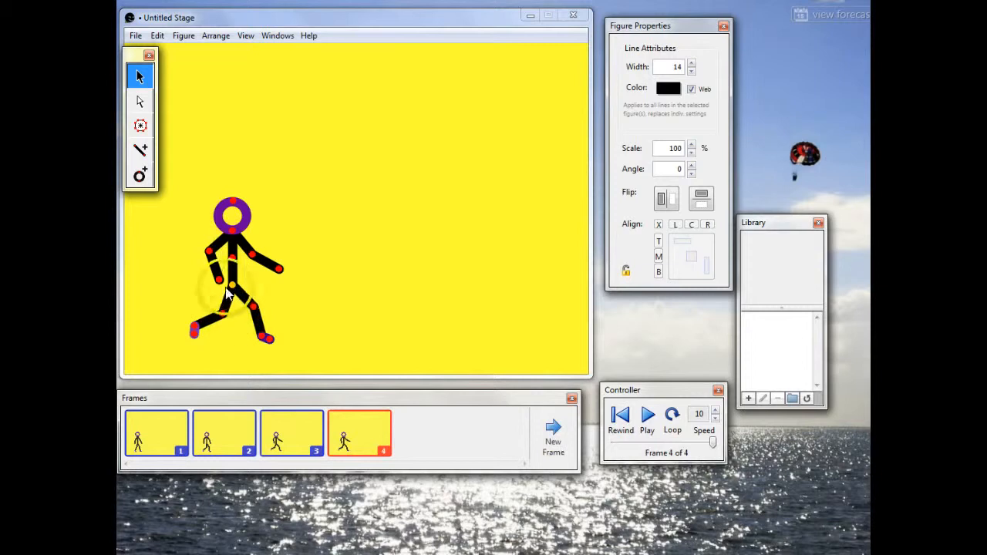
left_click_drag(233, 287, 276, 342)
left_click(279, 338)
left_click(552, 433)
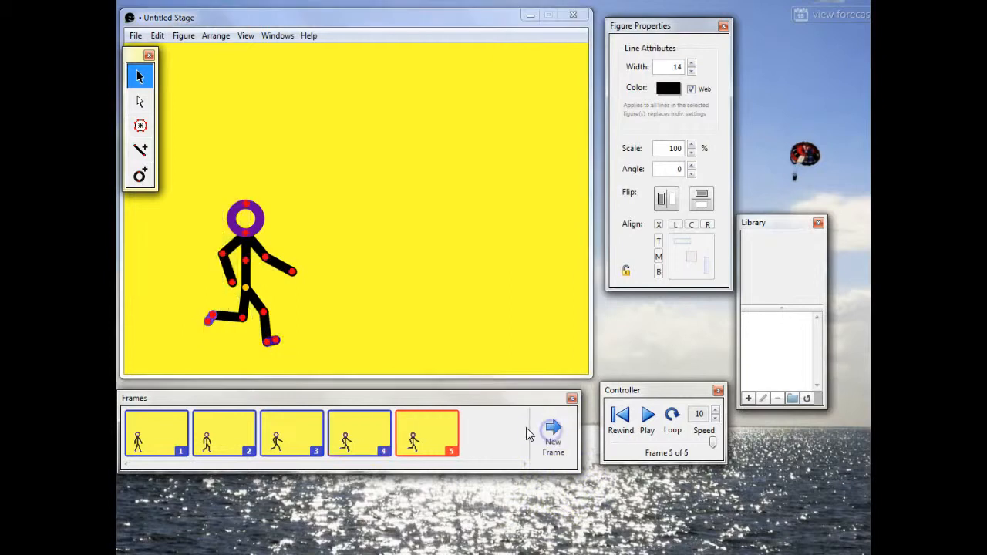
Step: Play the five-frame animation in the player, replay it, and close the player
left_click(648, 417)
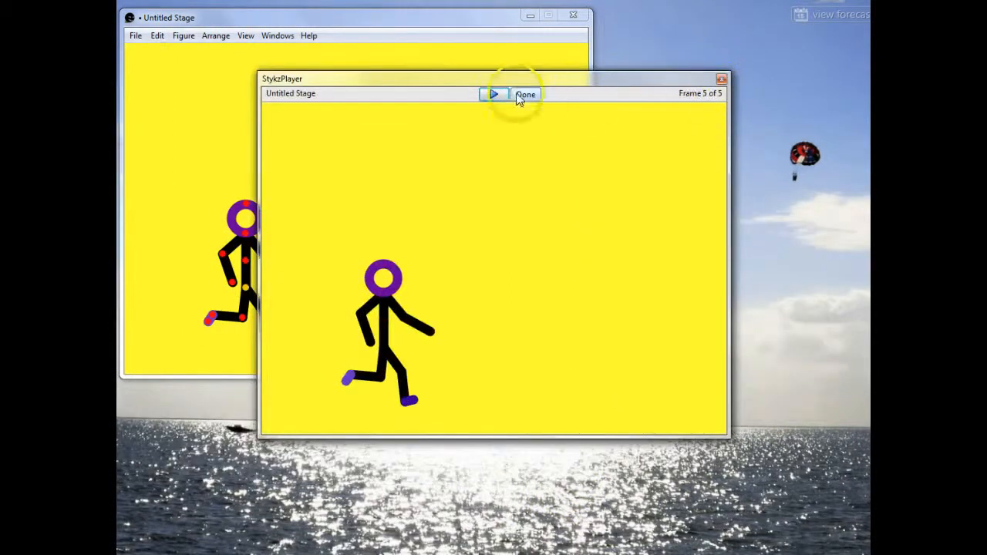
left_click(491, 93)
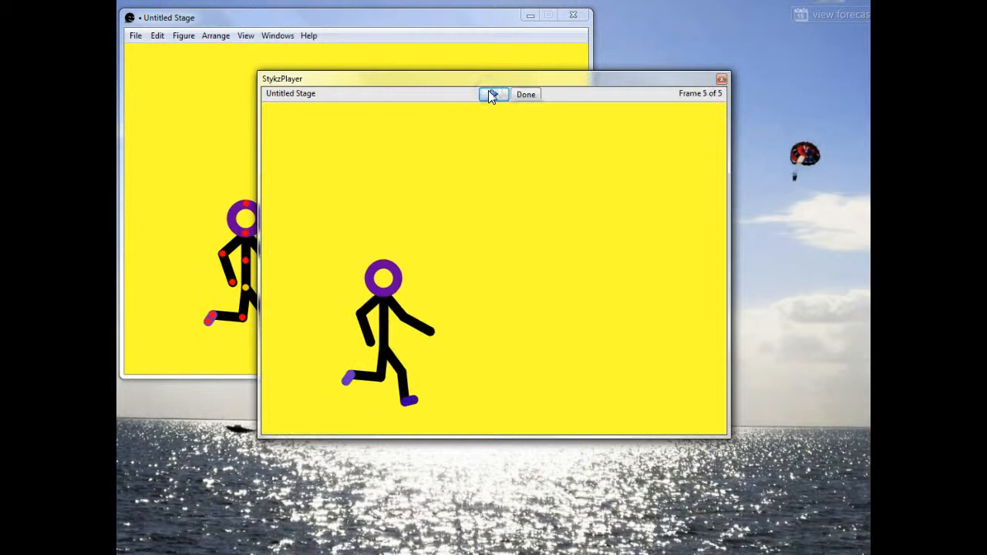
left_click(721, 79)
Step: Set the playback speed to 4, play the animation again, and close the player
left_click(716, 419)
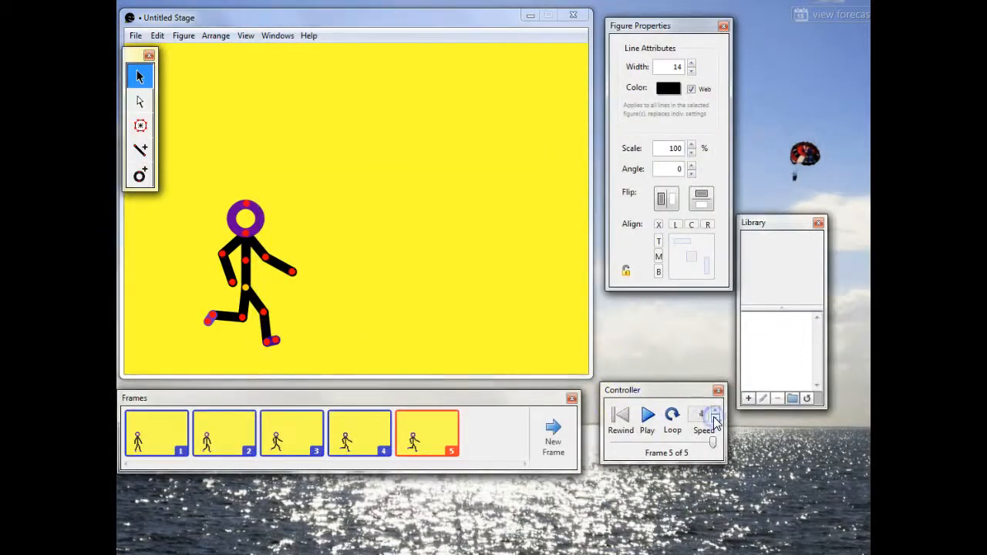
left_click(648, 419)
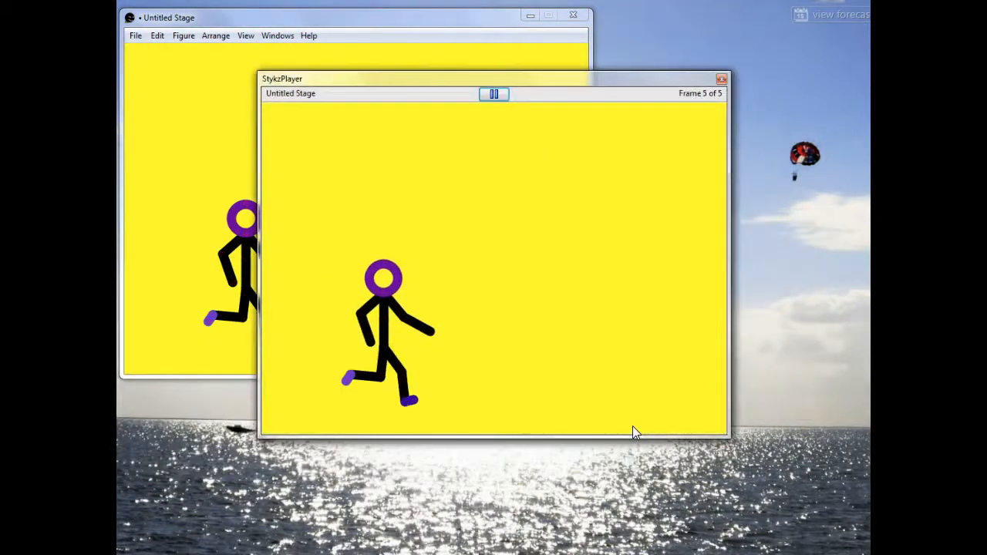
left_click(721, 79)
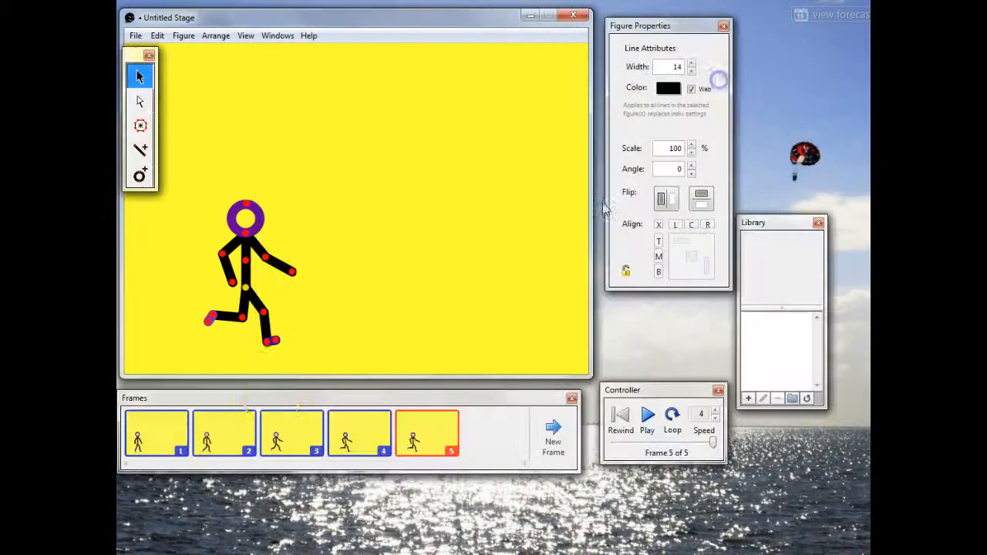
Step: Draw a ground line beneath the figure in frame 5 with the Add Line tool, using two joined segments spanning the stage
left_click(282, 345)
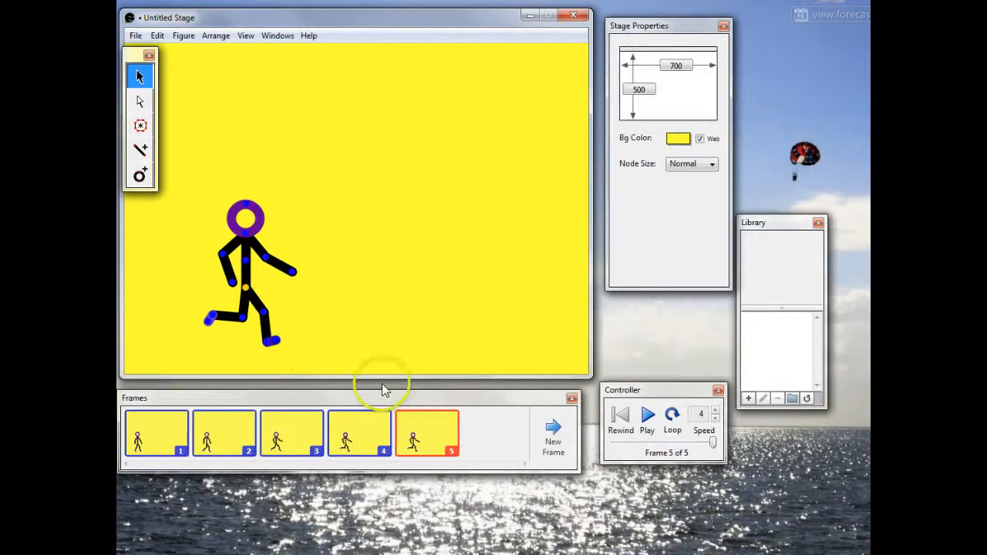
left_click(140, 149)
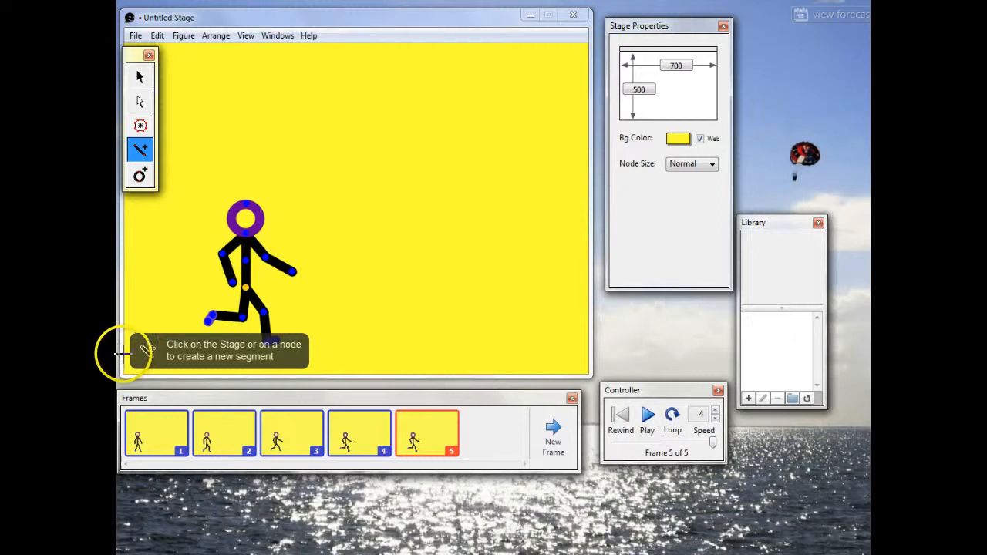
left_click(484, 356)
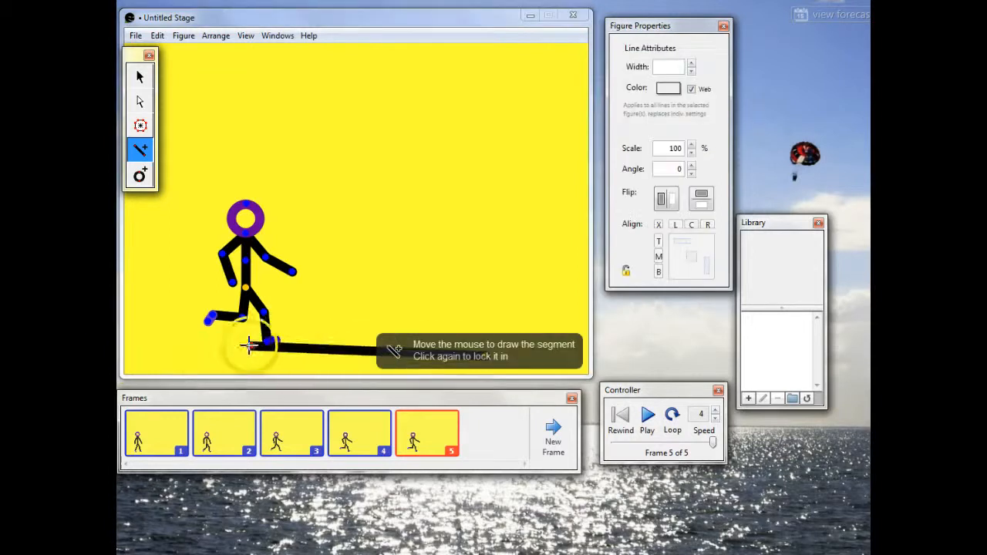
left_click(132, 357)
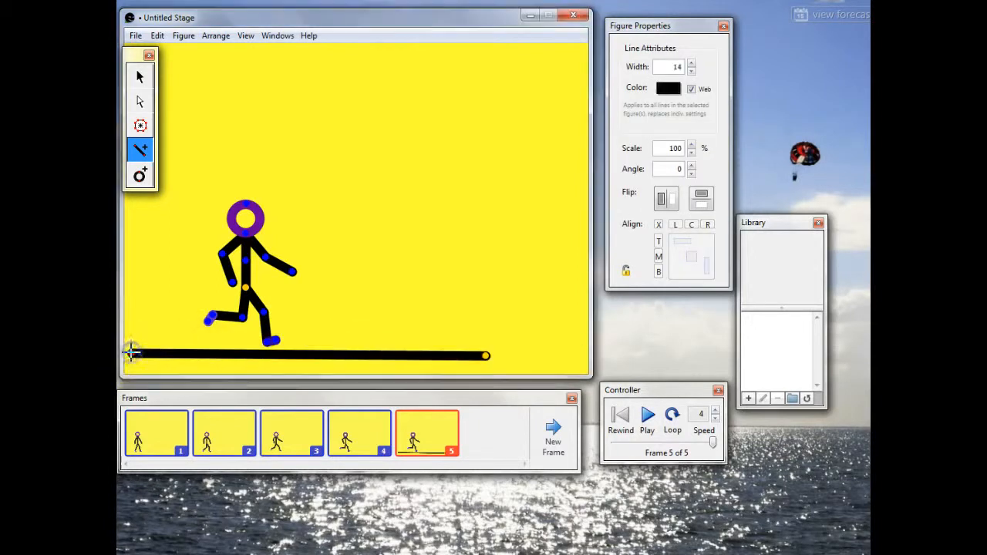
left_click(484, 355)
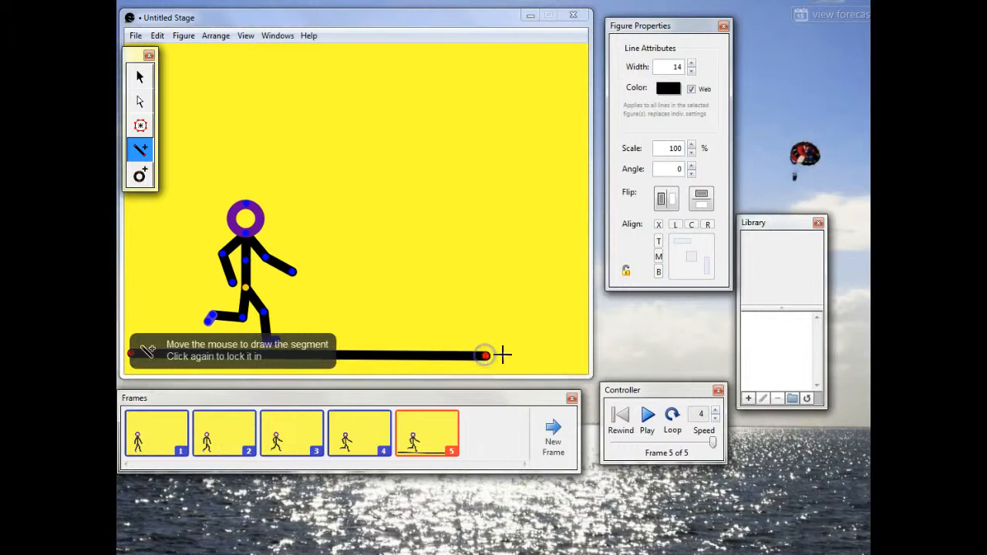
left_click(578, 356)
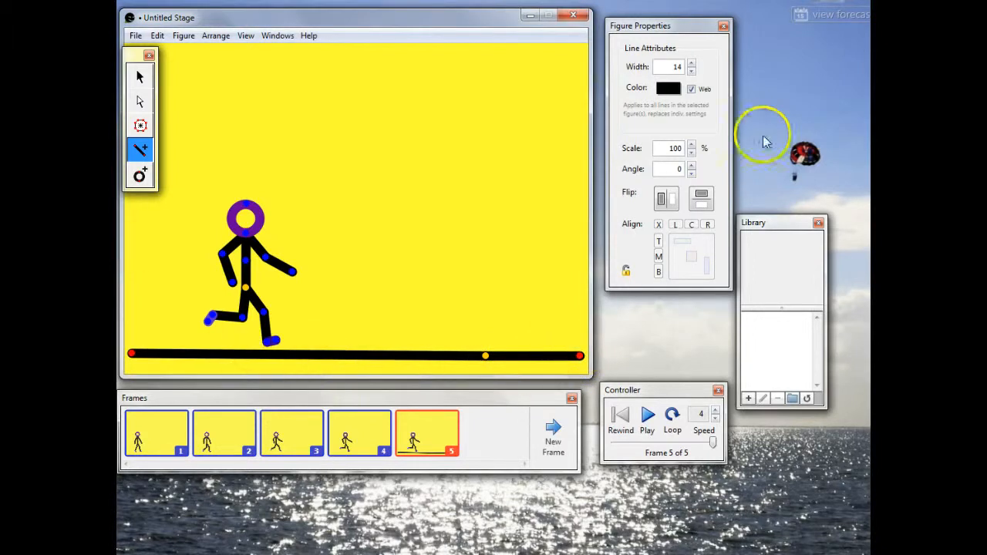
Step: Set the ground line's width to 8 and move the line down slightly with the Select tool
left_click(691, 70)
left_click(692, 70)
left_click(691, 71)
left_click(691, 70)
left_click(691, 69)
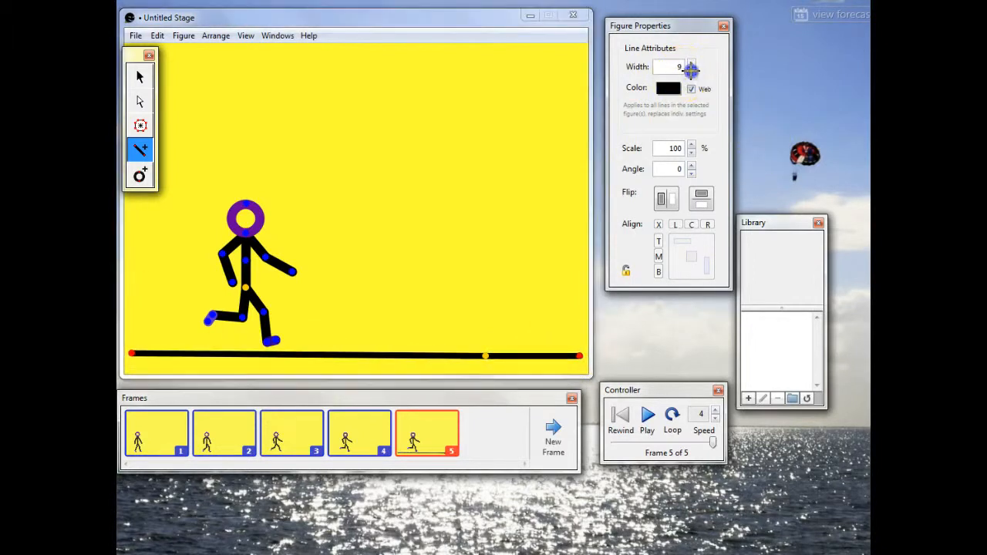
left_click(691, 71)
left_click(140, 76)
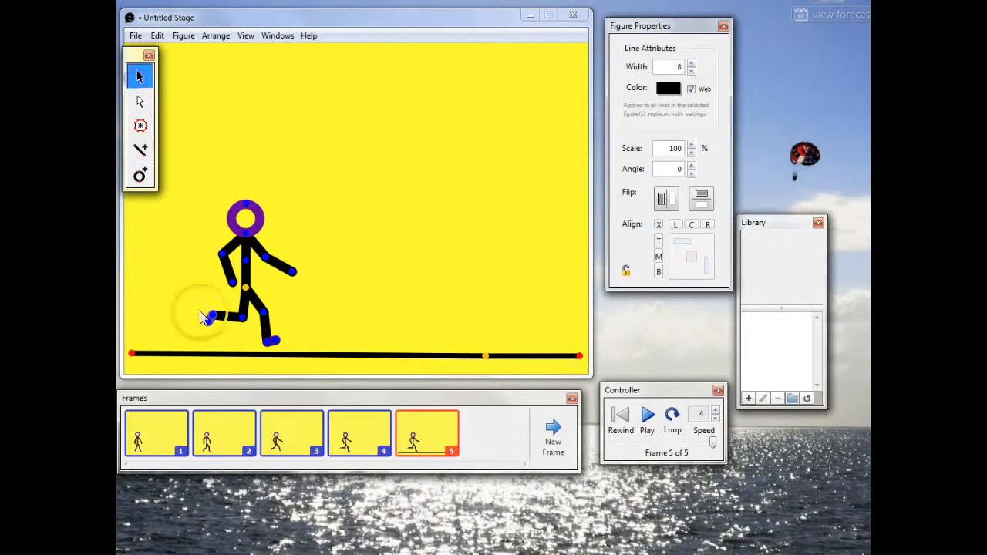
left_click(198, 356)
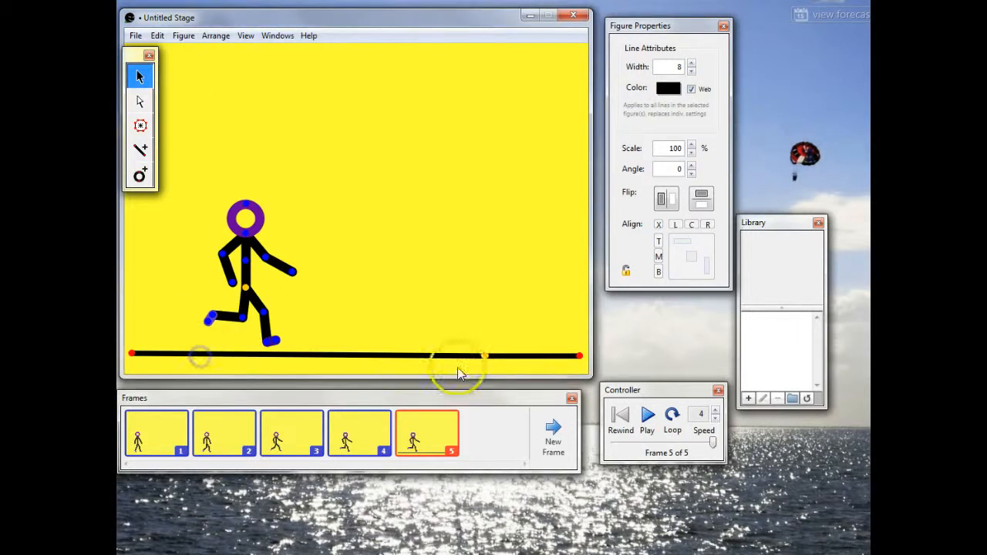
left_click_drag(484, 356, 484, 358)
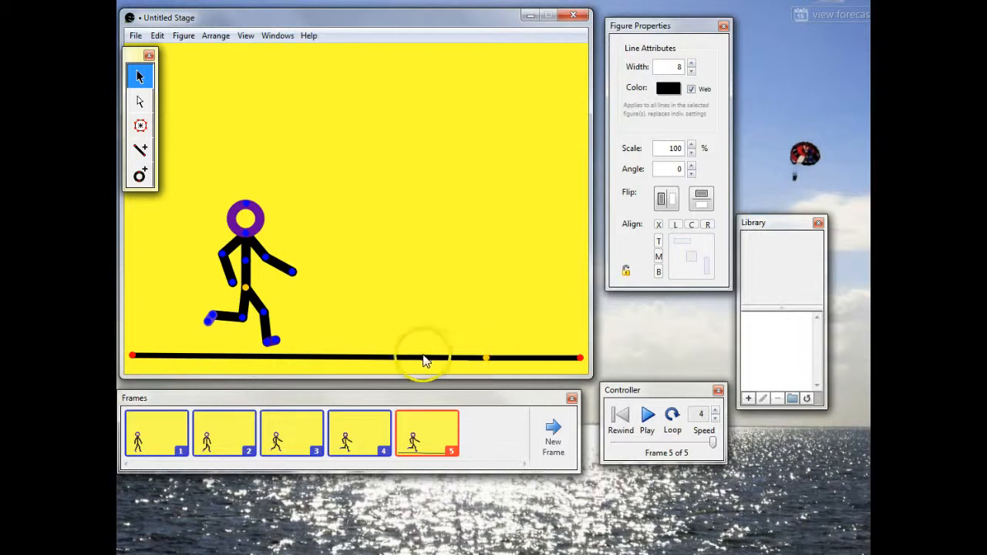
Step: Add the selected ground line to the Library under the name street
left_click(158, 36)
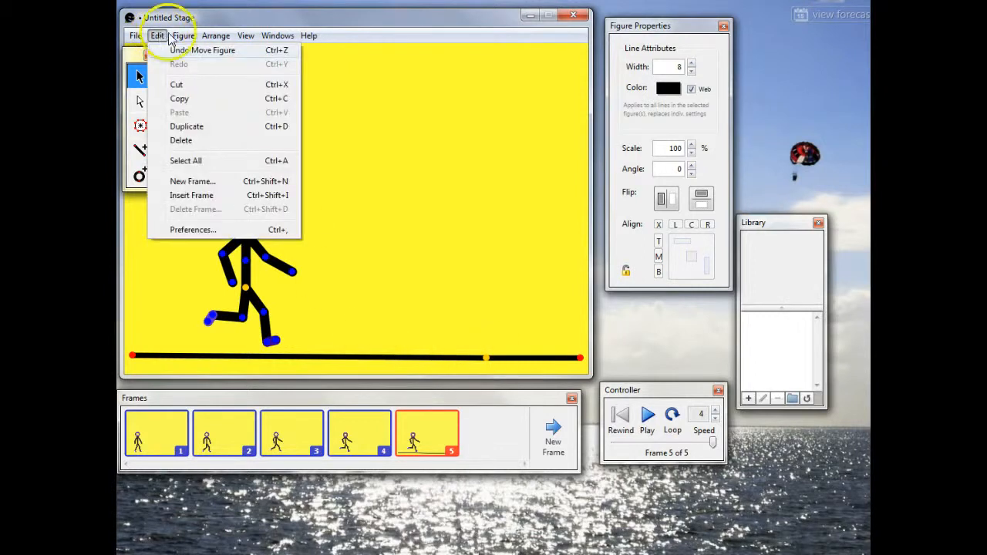
mouse_move(183, 35)
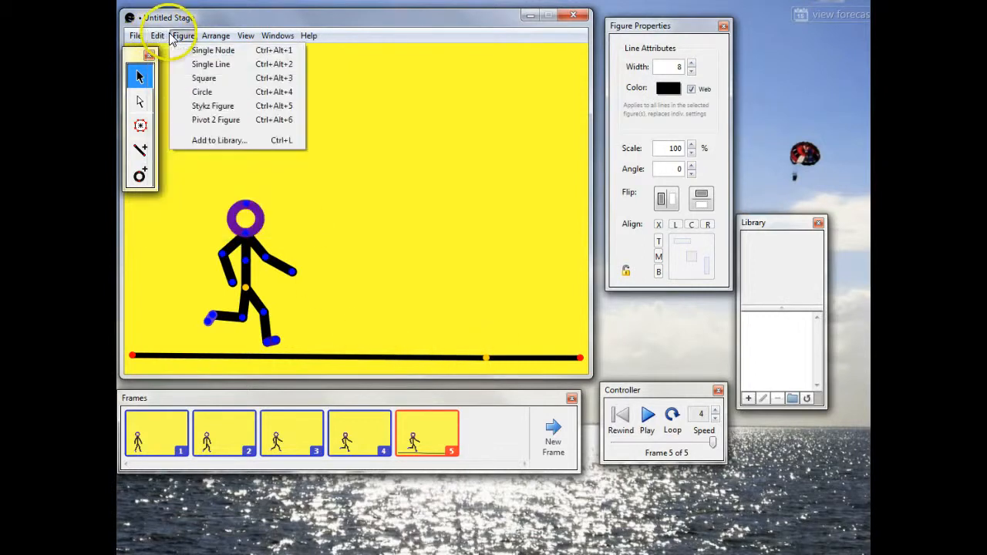
left_click(216, 142)
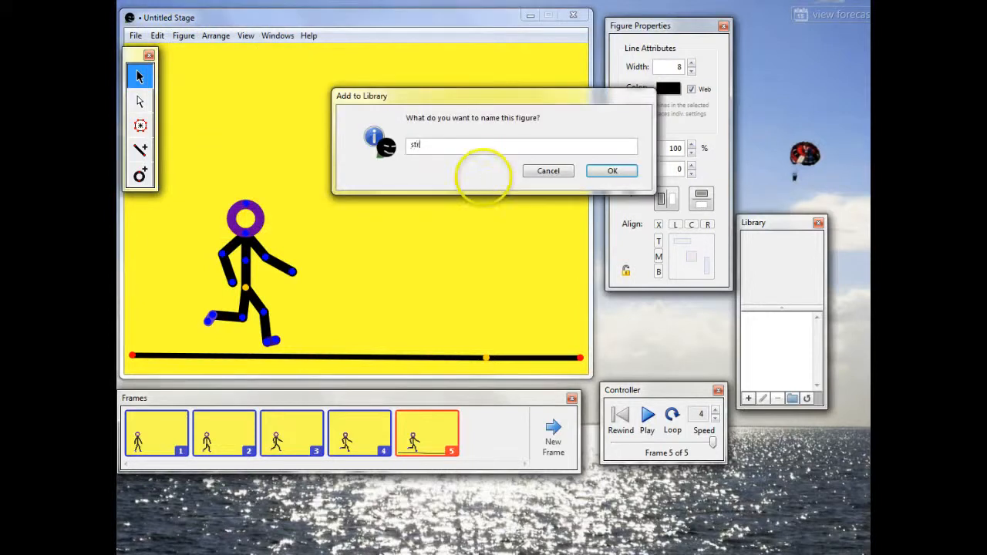
left_click(613, 171)
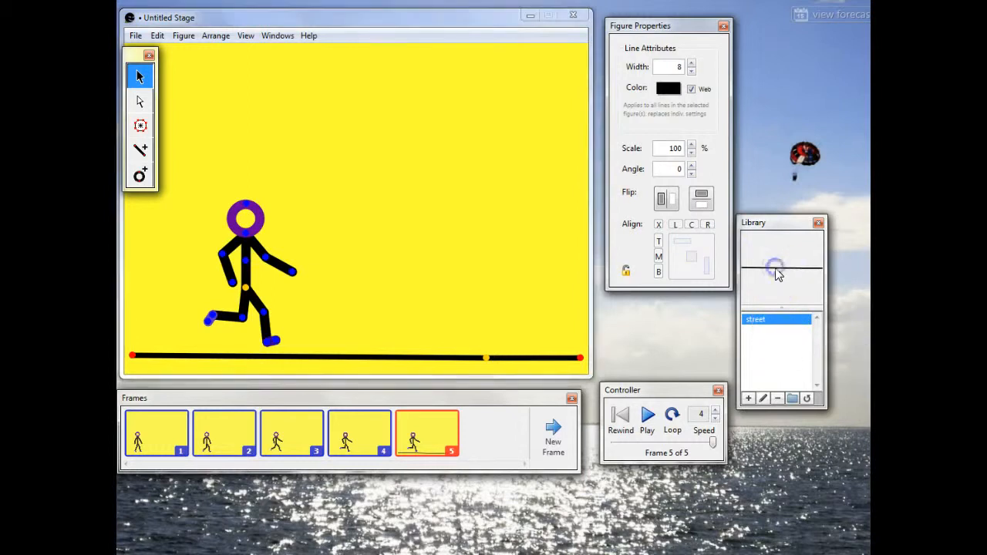
Step: Place two copies of the street figure from the Library in frame 5, spaced above the ground line and spanning the stage
left_click(749, 398)
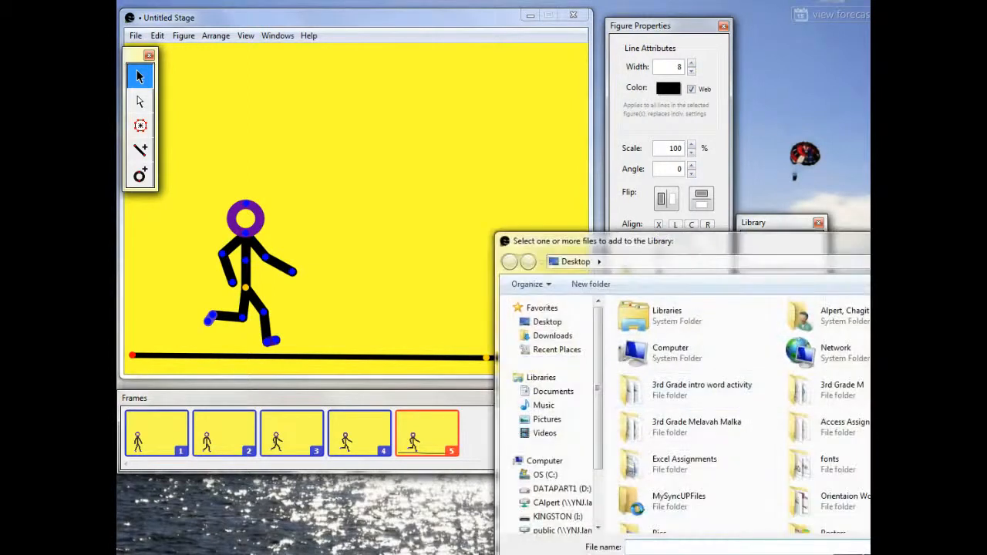
key("Escape")
left_click_drag(776, 319, 487, 323)
left_click_drag(781, 320, 367, 276)
left_click(485, 324)
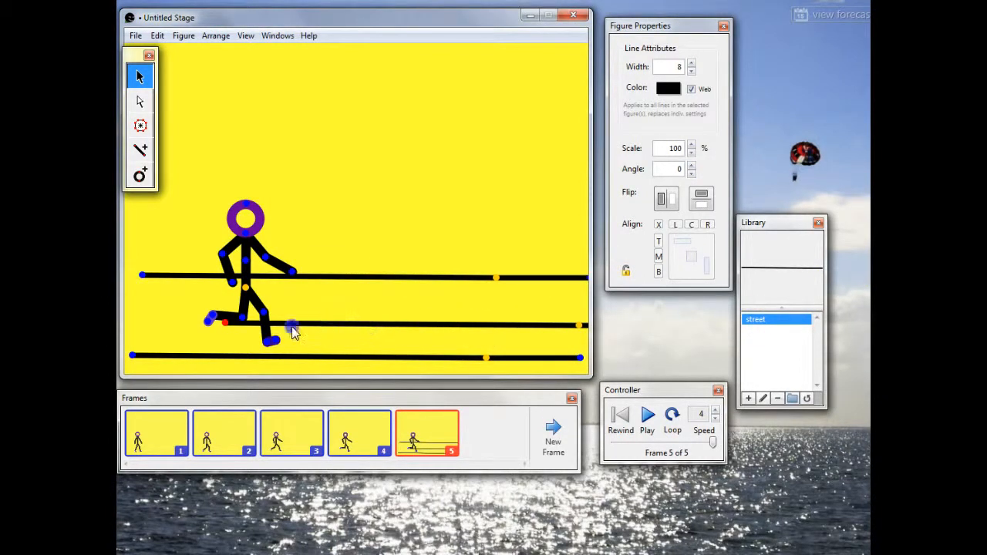
left_click_drag(555, 327, 489, 327)
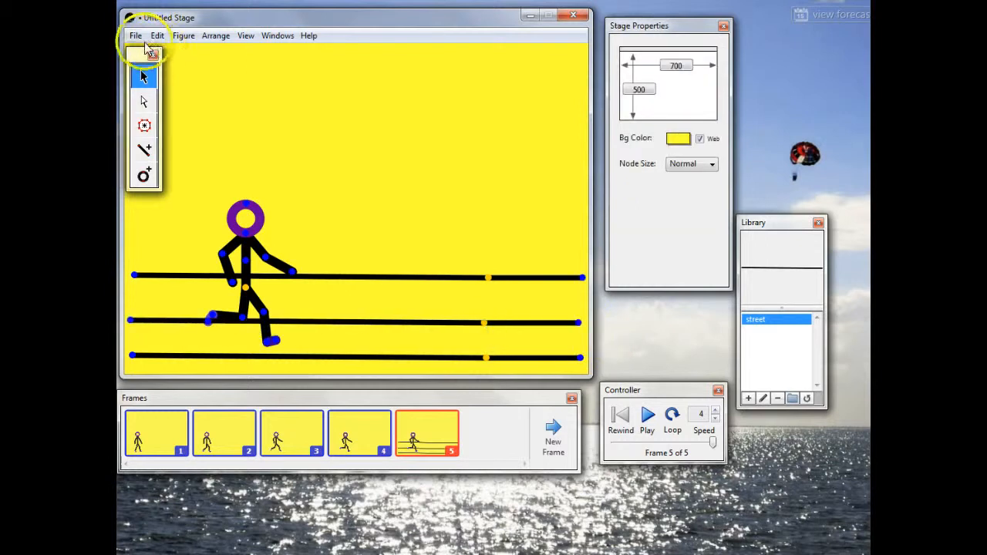
left_click(138, 37)
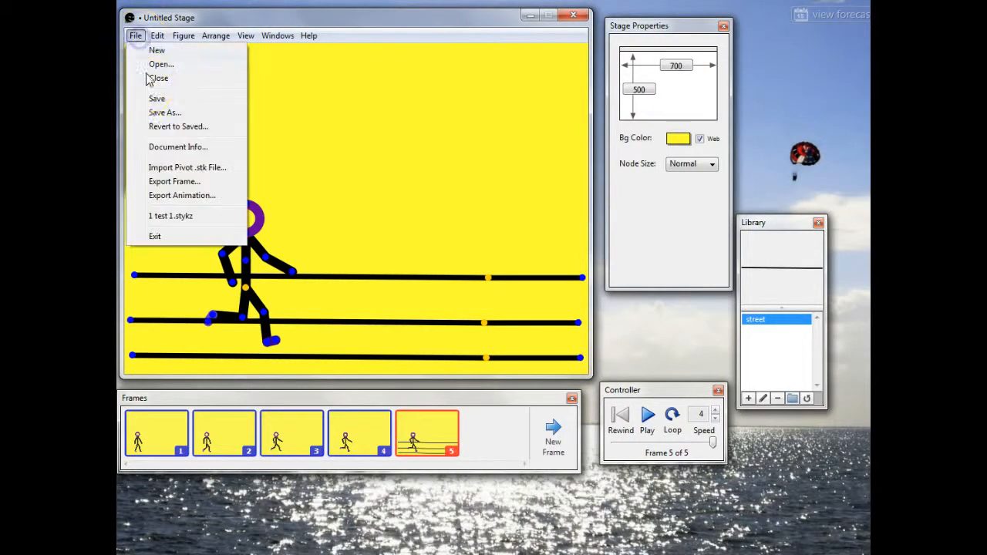
left_click(135, 98)
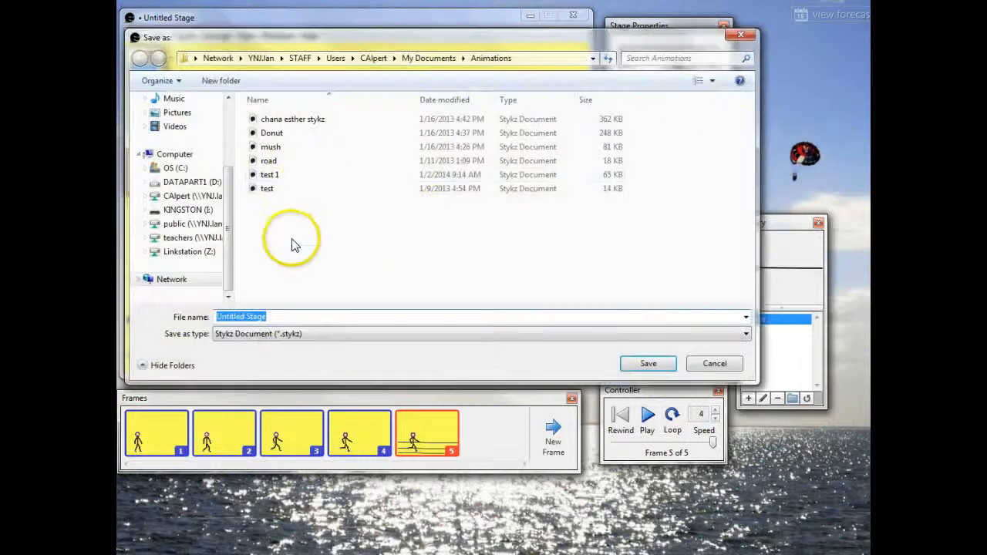
left_click(275, 316)
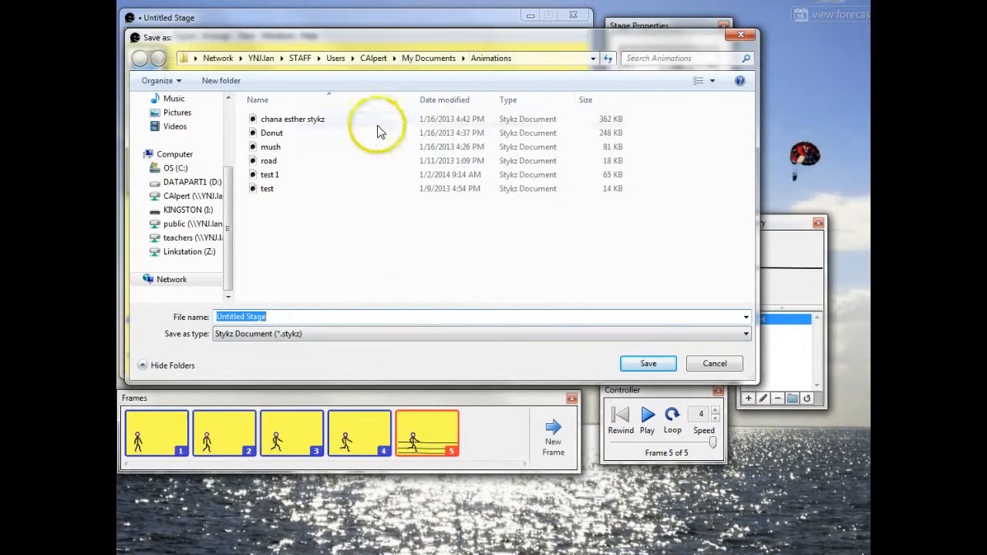
scroll(227, 216, "up", 1)
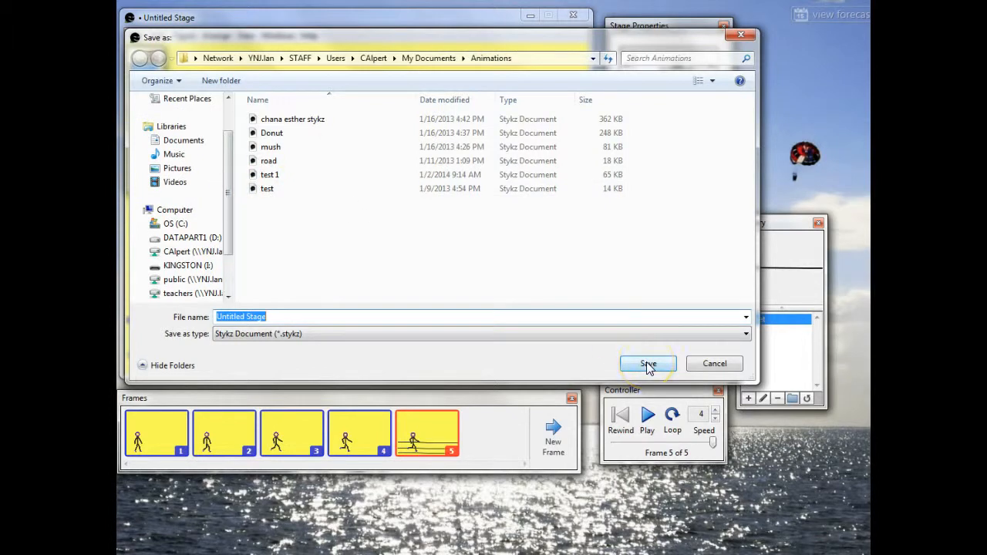
left_click(722, 364)
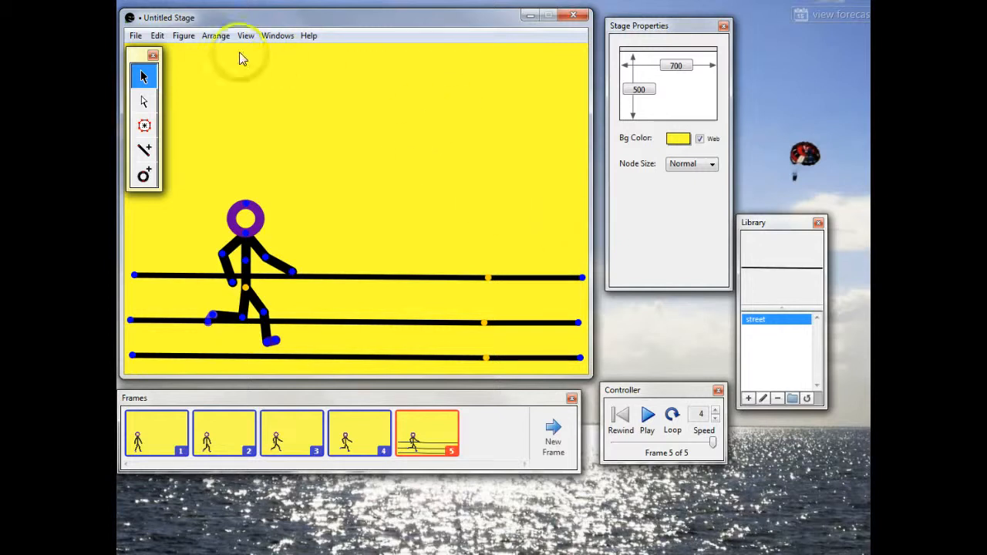
Step: Try to export the animation as a QuickTime Movie (*.mov) to the LINKSTATION folder under Students on the teachers drive
left_click(135, 37)
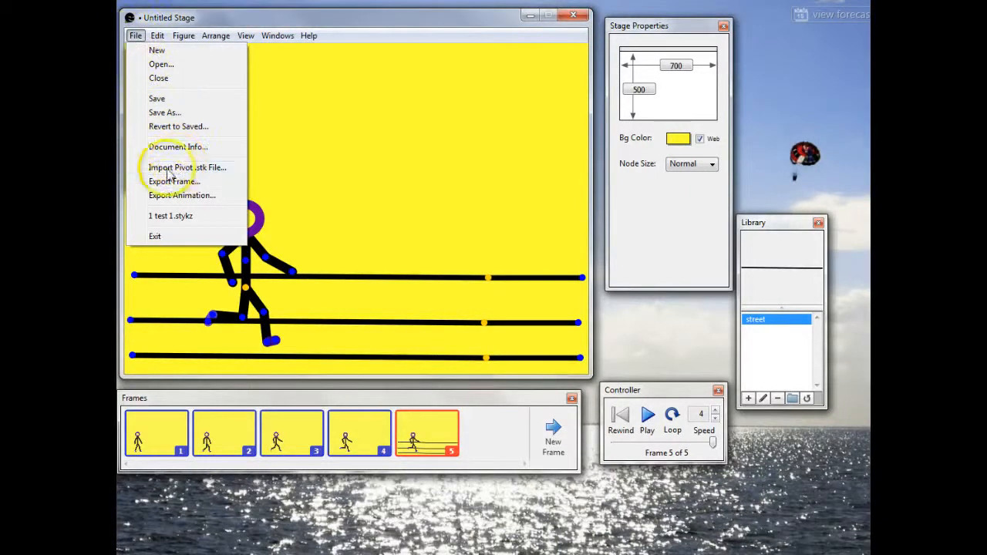
left_click(168, 194)
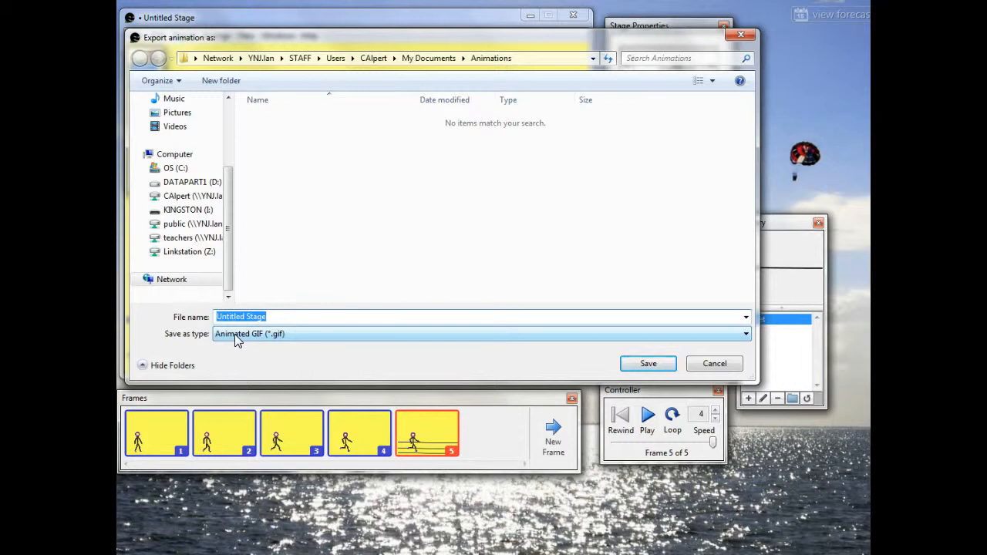
left_click(234, 334)
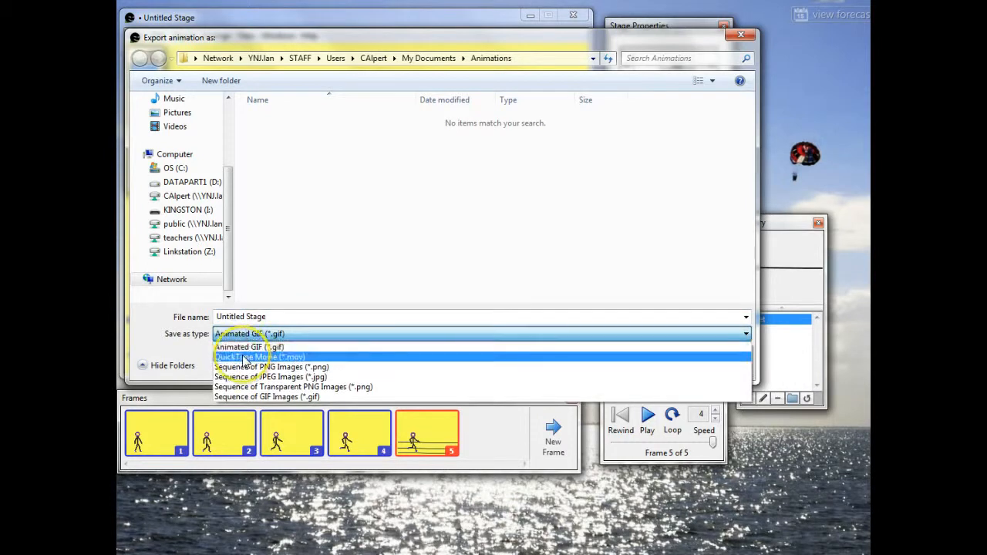
left_click(246, 357)
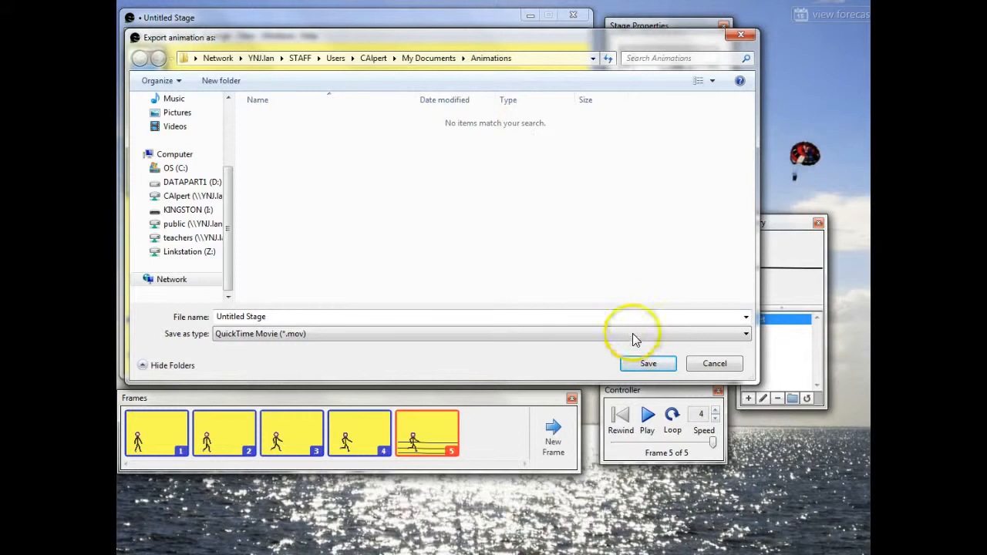
left_click(636, 370)
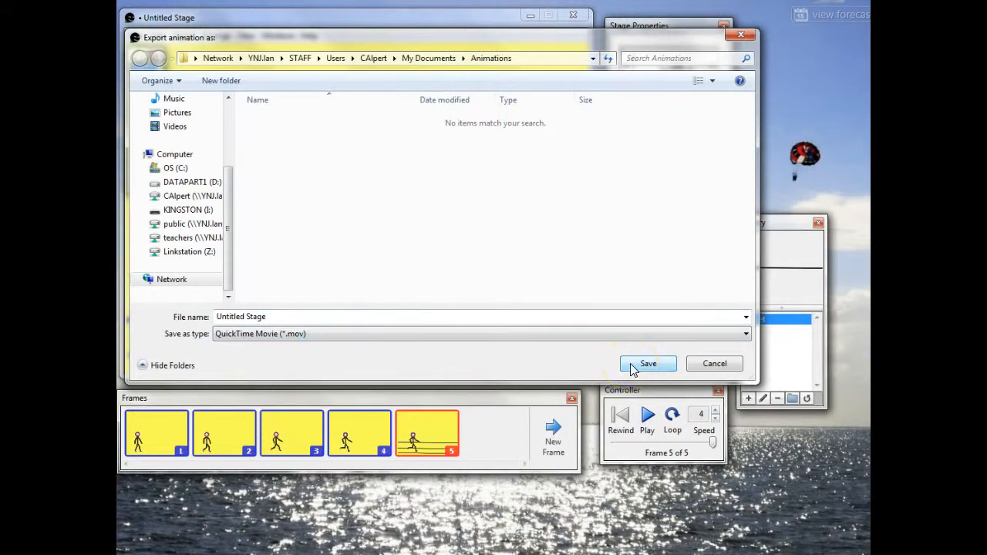
left_click(181, 268)
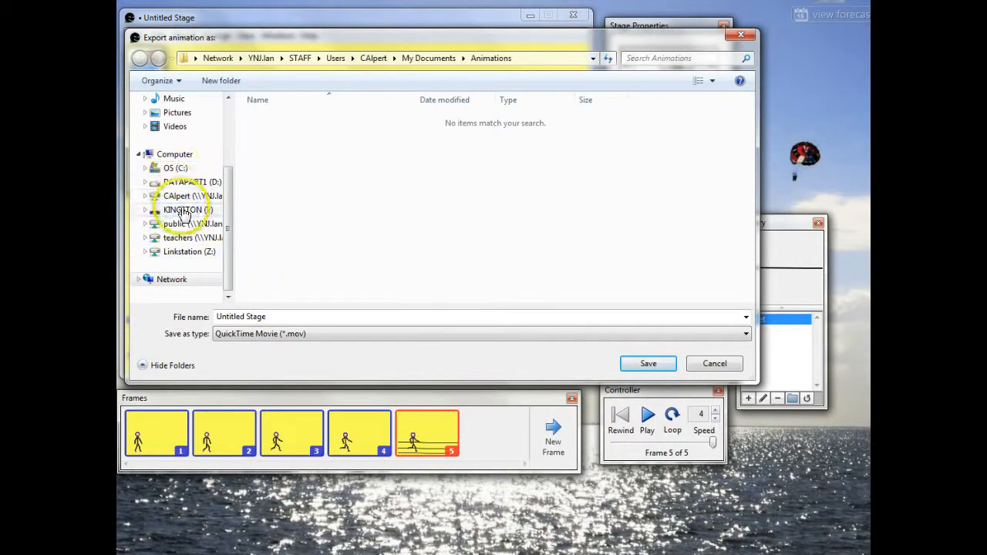
left_click(184, 237)
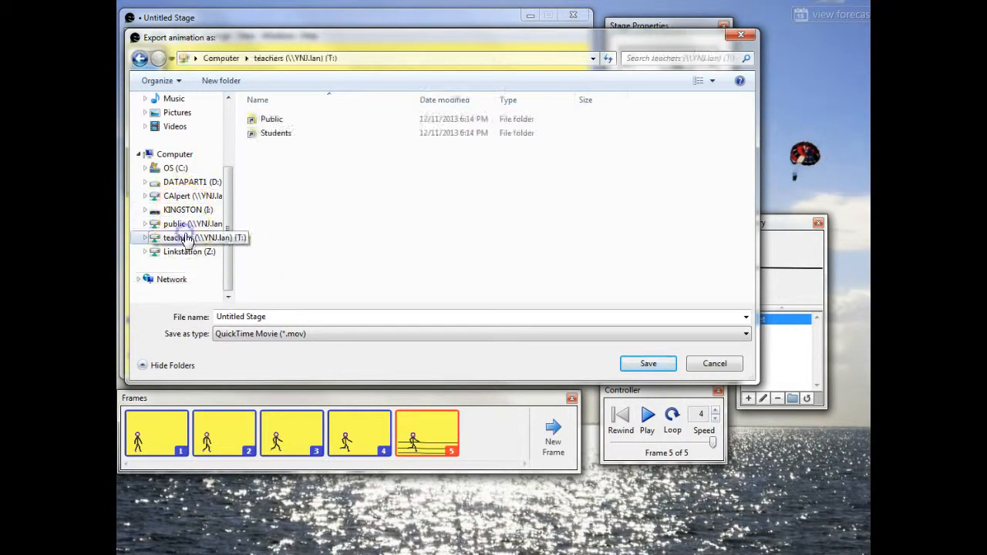
double_click(279, 134)
double_click(280, 146)
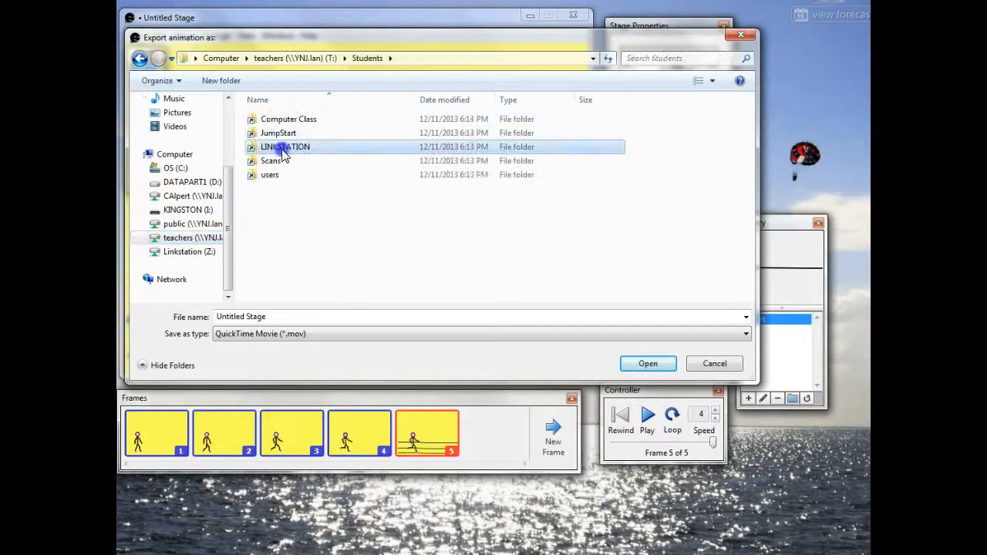
left_click(293, 271)
scroll(304, 255, "down", 4)
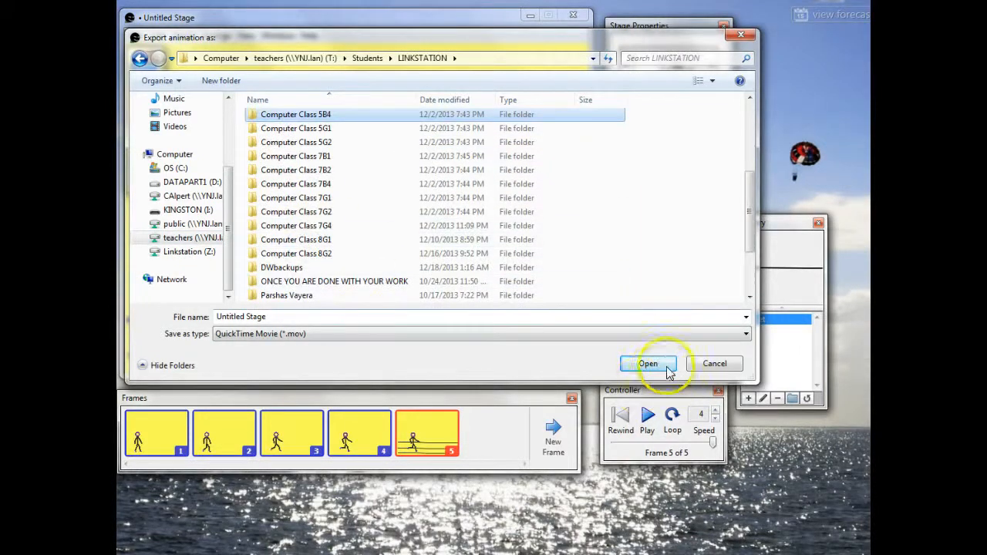
left_click(706, 363)
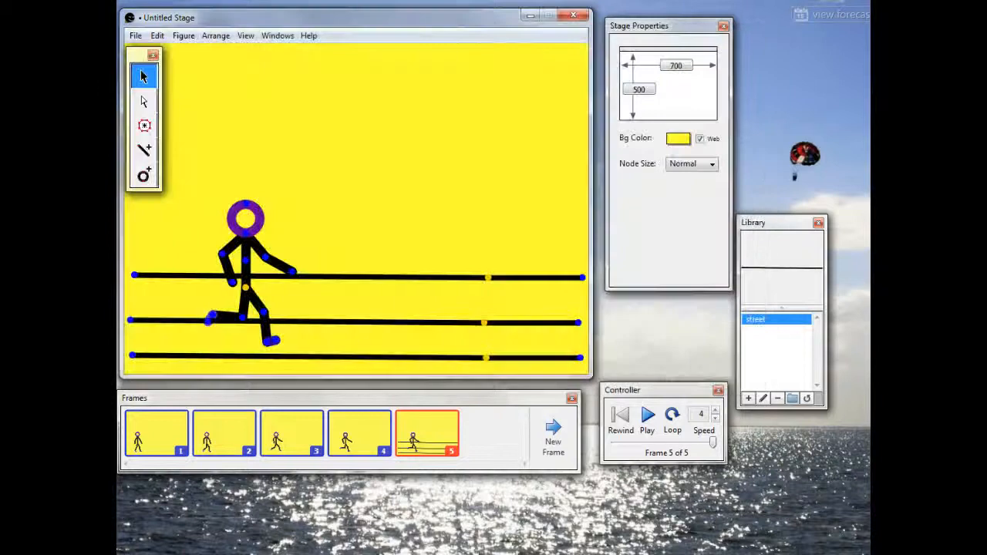